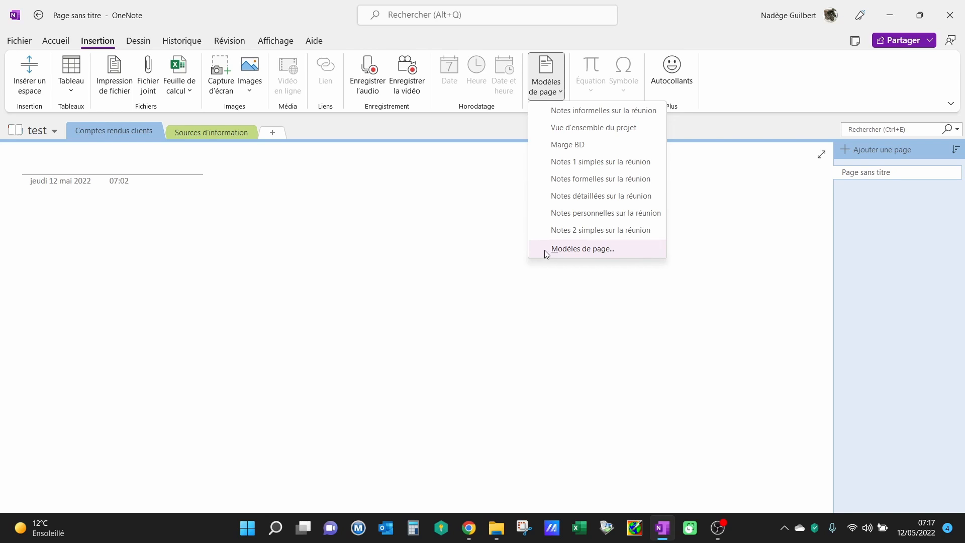
Open the full set of page templates and examine the ones offered under Académique, Vierge and Professionnel.
left_click(578, 252)
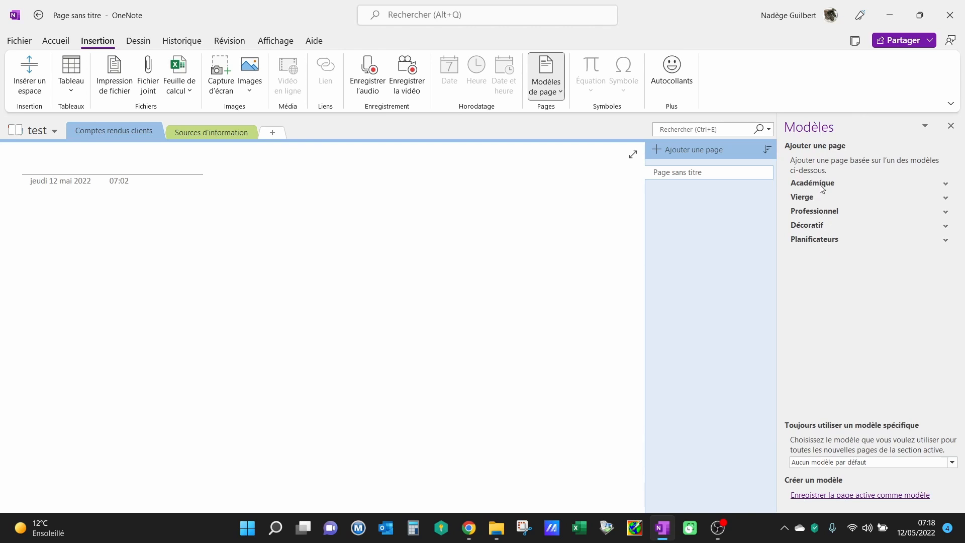
left_click(945, 185)
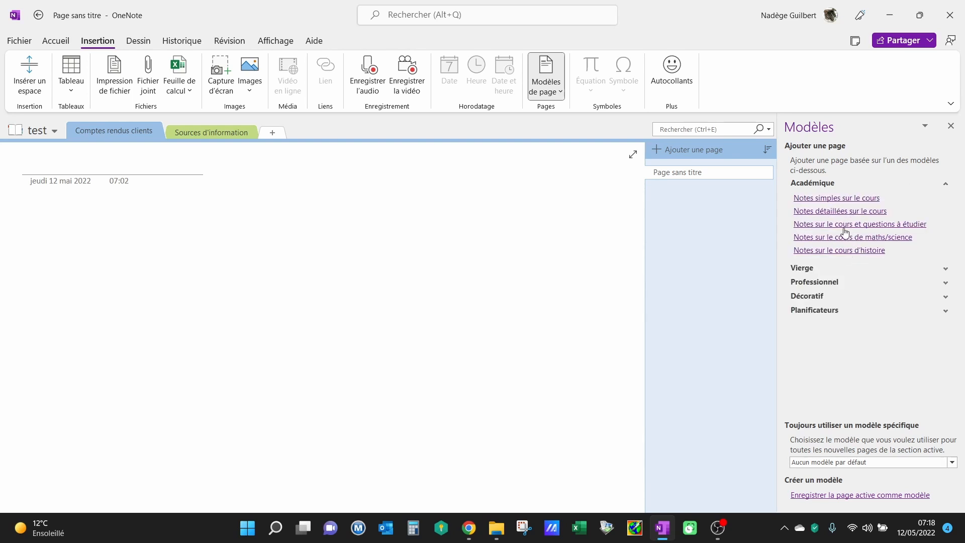
left_click(943, 184)
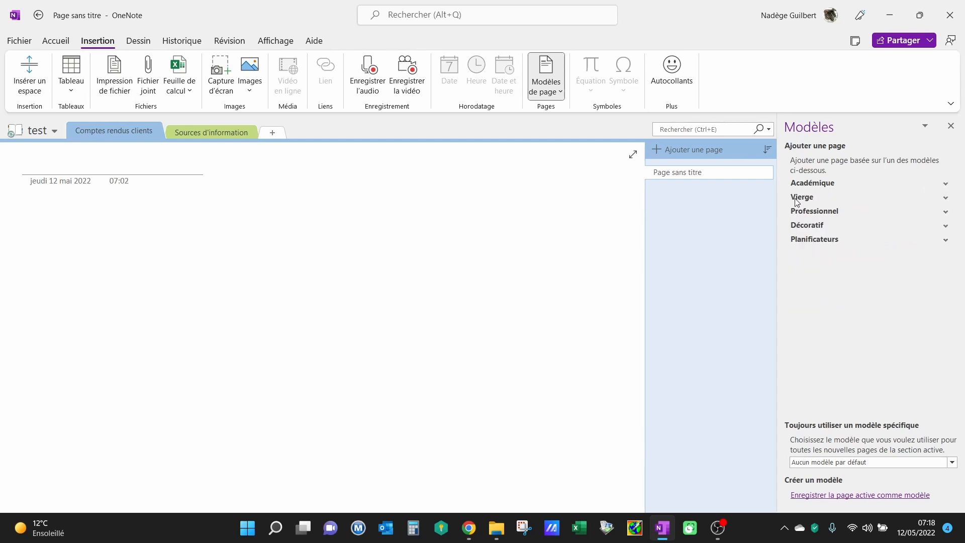
left_click(945, 197)
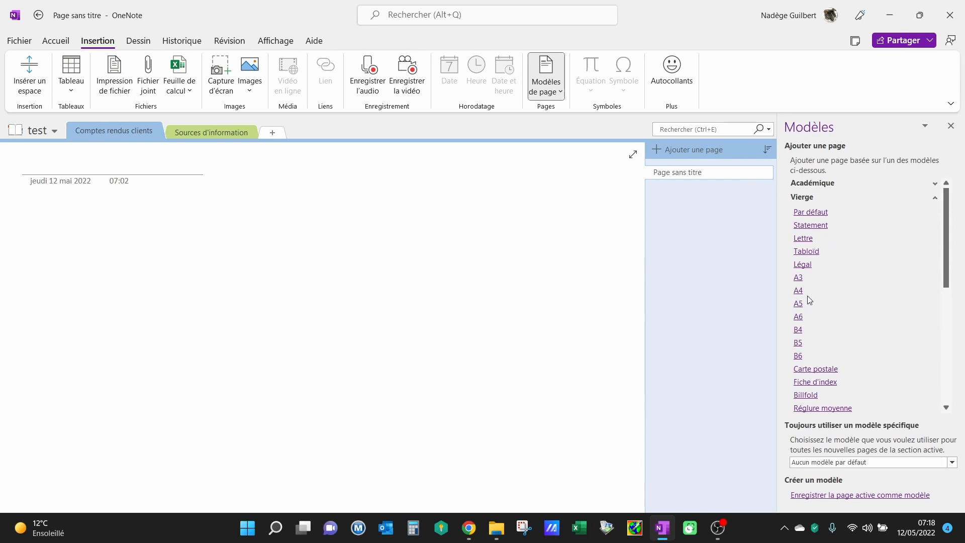
scroll(859, 282, "down", 3)
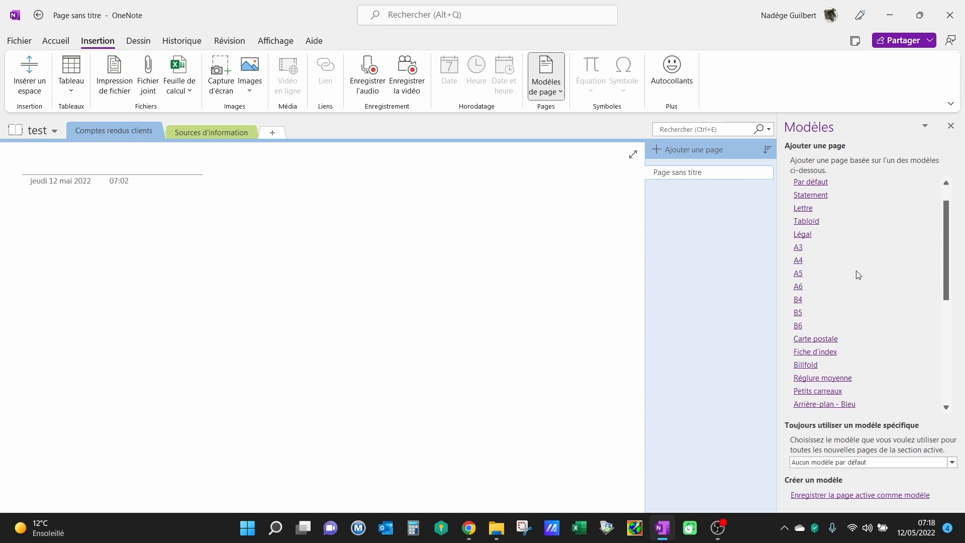
scroll(857, 274, "down", 2)
scroll(857, 275, "up", 5)
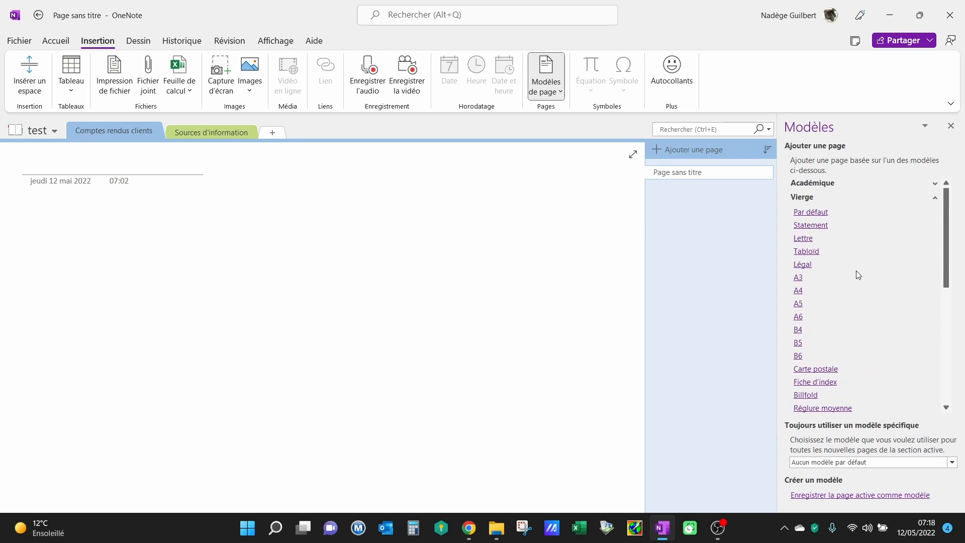
left_click(939, 202)
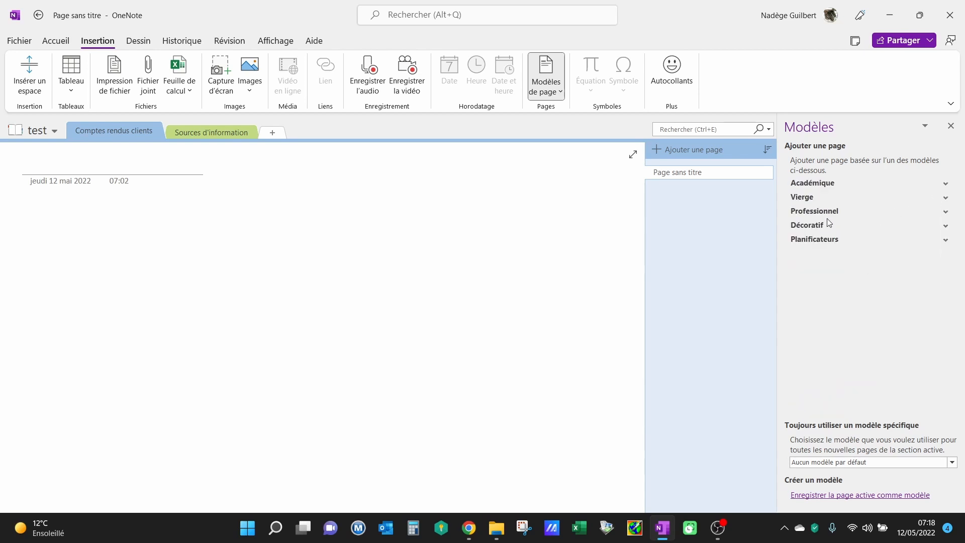
left_click(945, 213)
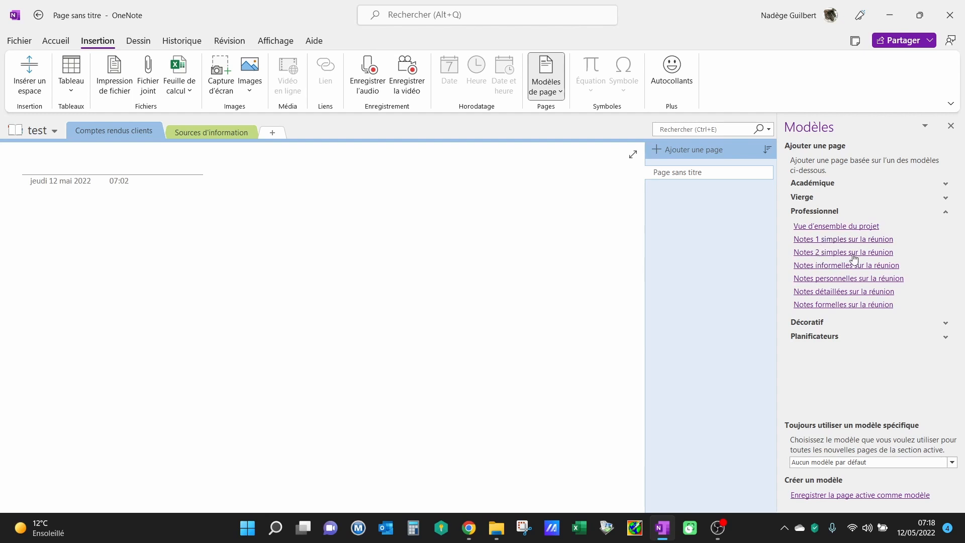
left_click(945, 213)
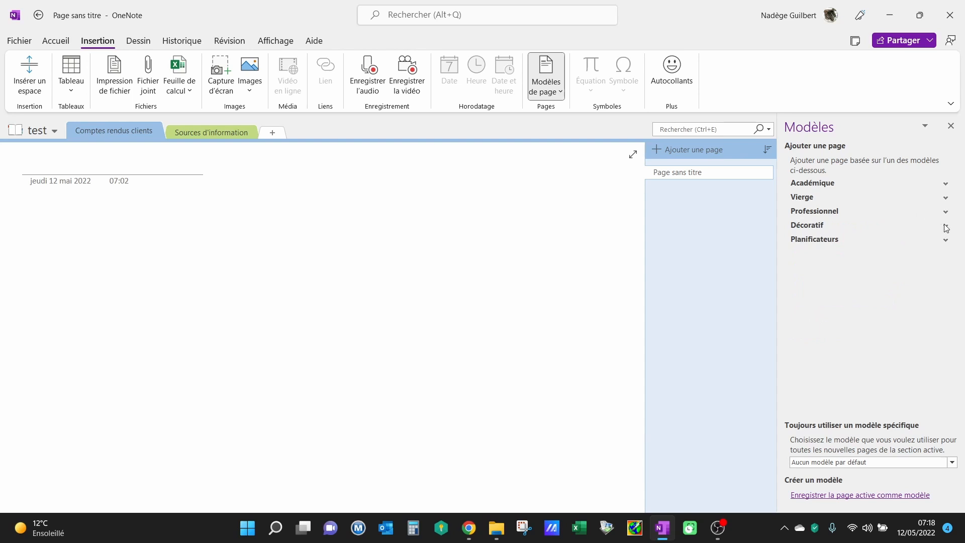
Add a page from the decorative template Coin BD bleue and another from the planner template Liste des tâches simples.
left_click(946, 226)
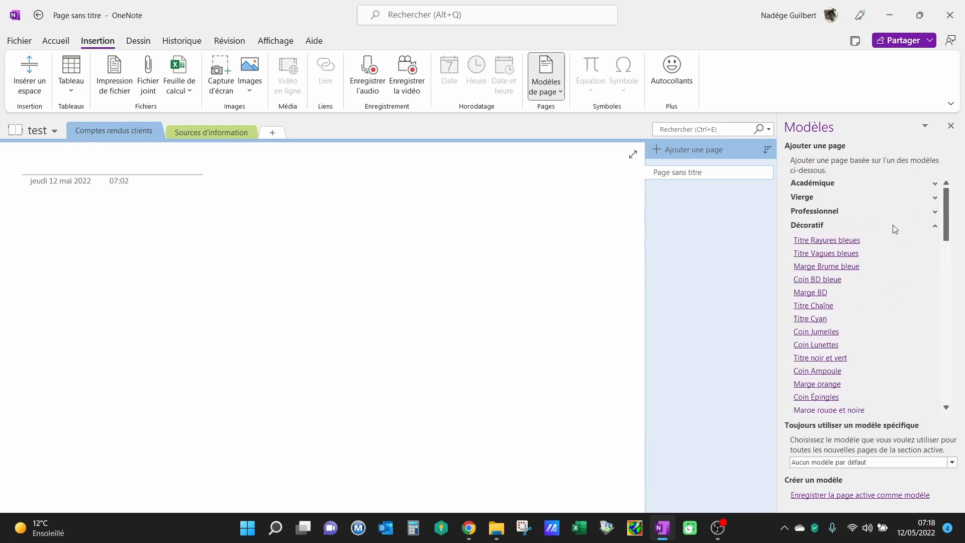
left_click(816, 280)
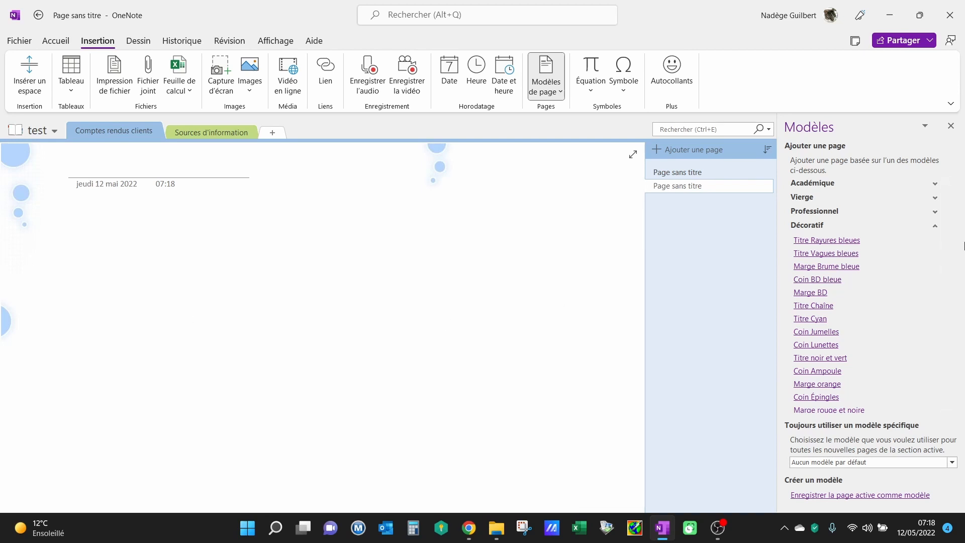
left_click(935, 227)
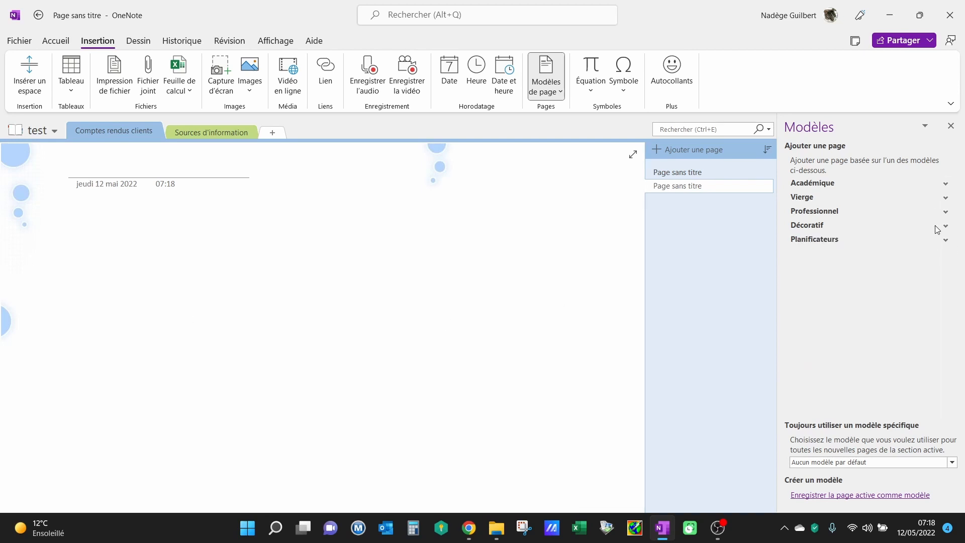
left_click(820, 240)
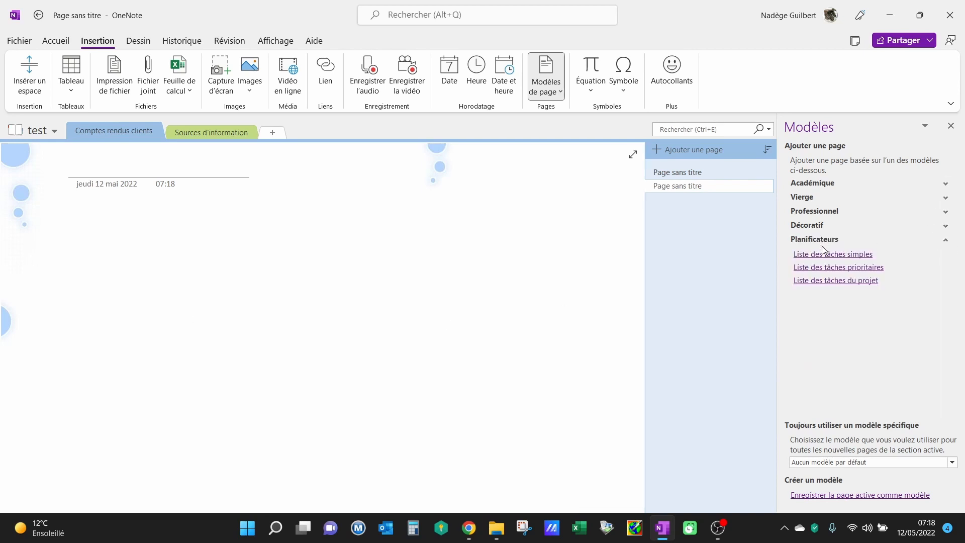
left_click(834, 255)
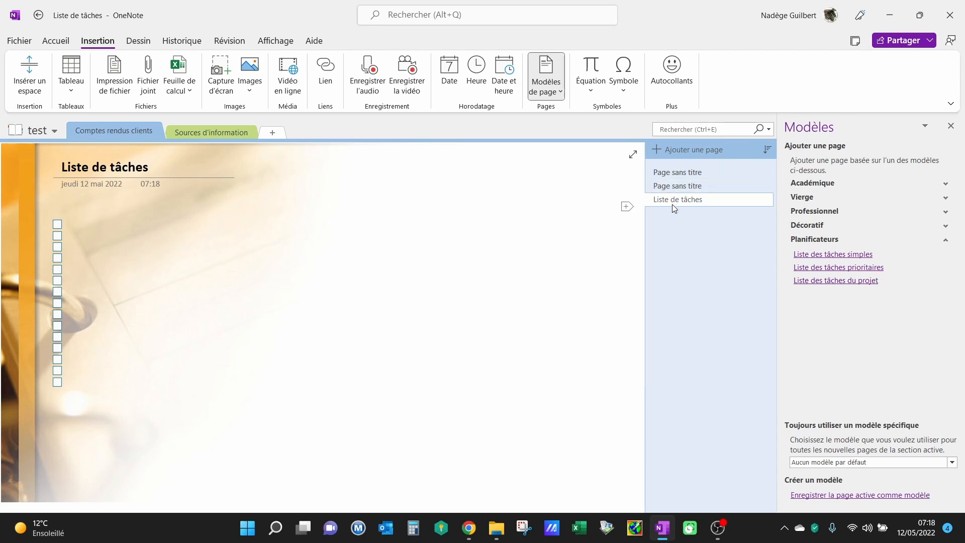
Delete the Liste de tâches page and the untitled page with blue bubbles, and collapse the Planificateurs templates.
right_click(697, 199)
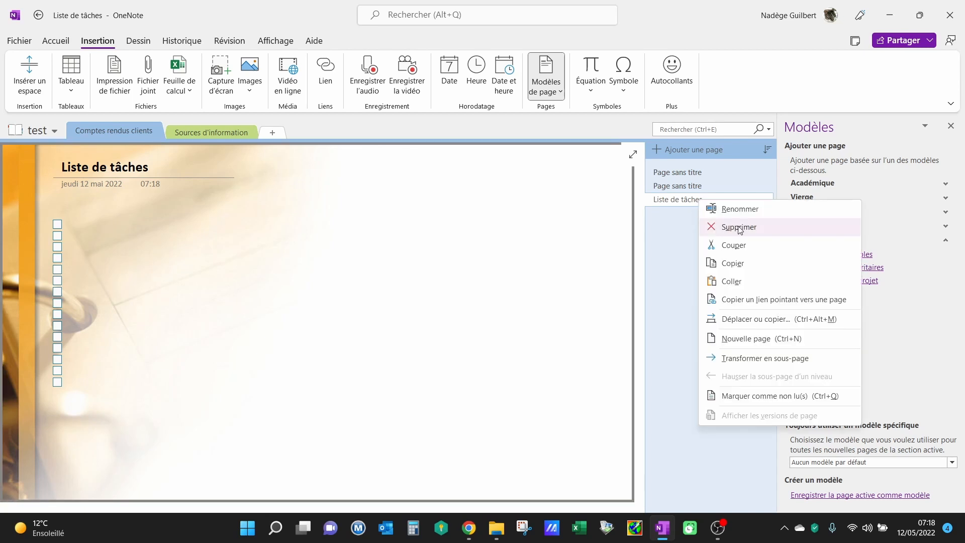
left_click(738, 227)
right_click(683, 194)
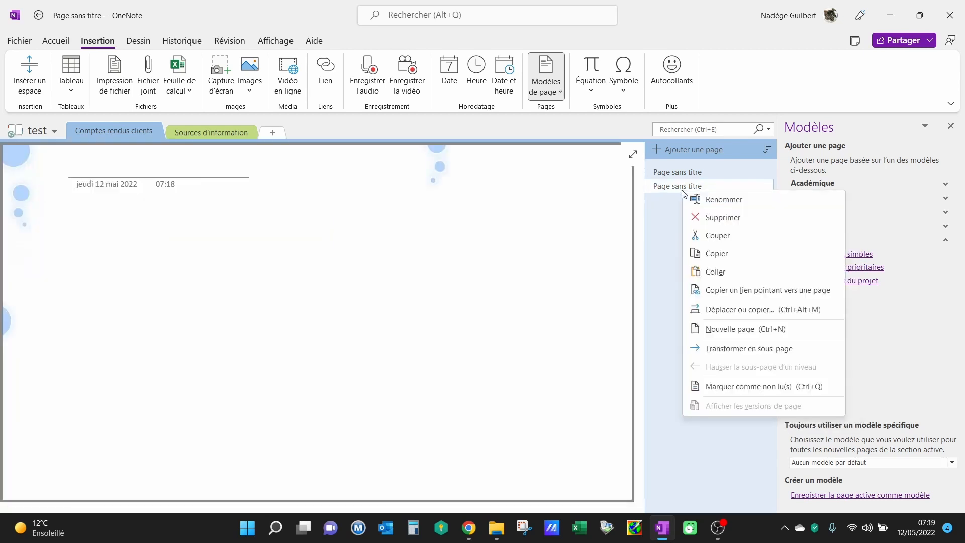
left_click(703, 217)
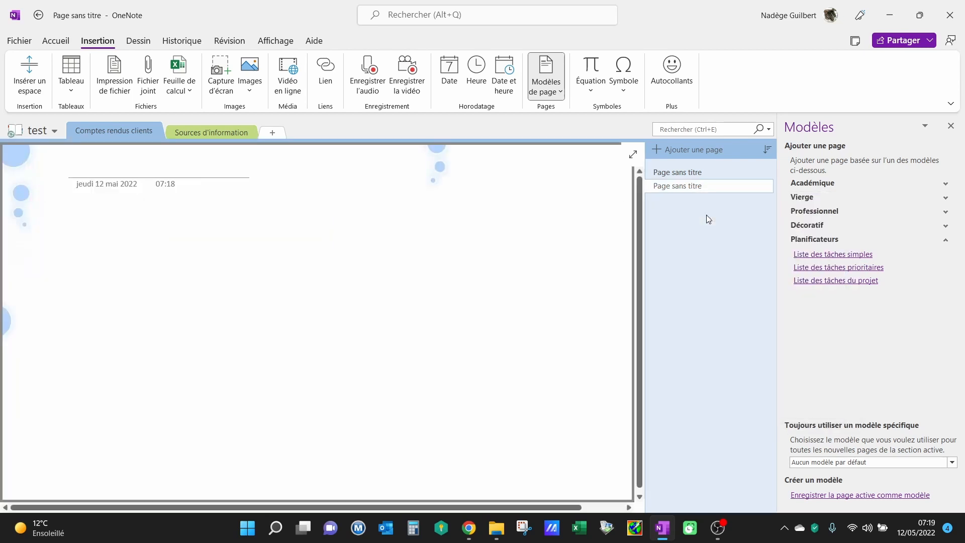
left_click(813, 241)
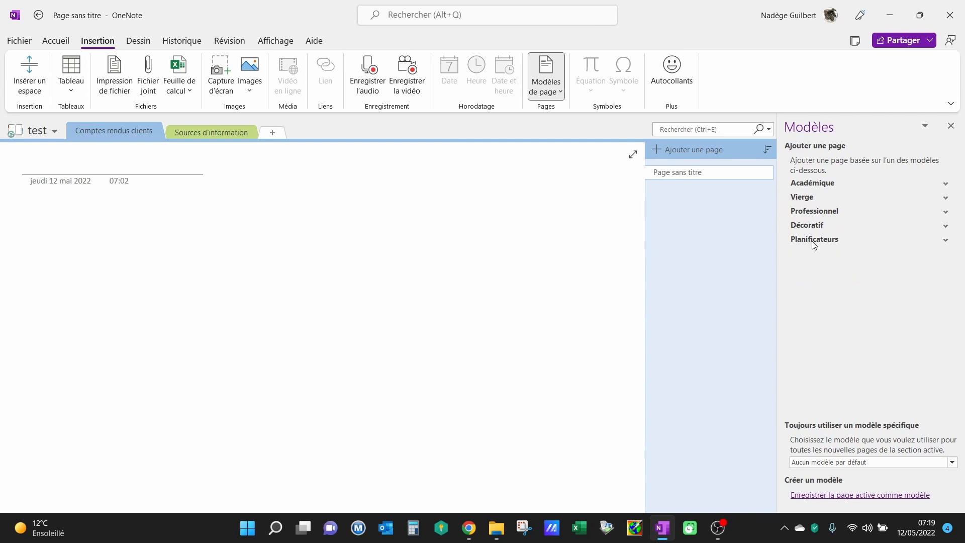
Add a page from the professional template Notes informelles sur la réunion and look through its sections.
left_click(829, 212)
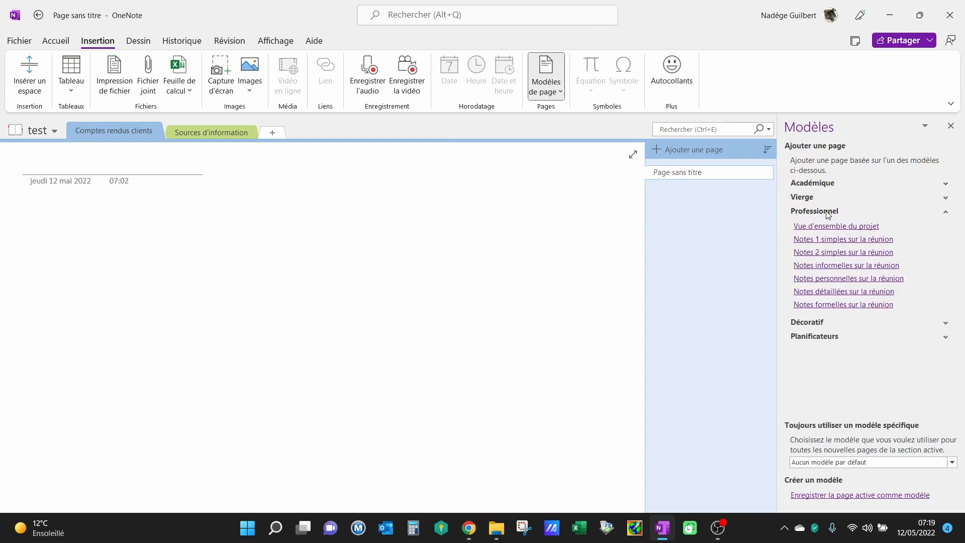
left_click(841, 267)
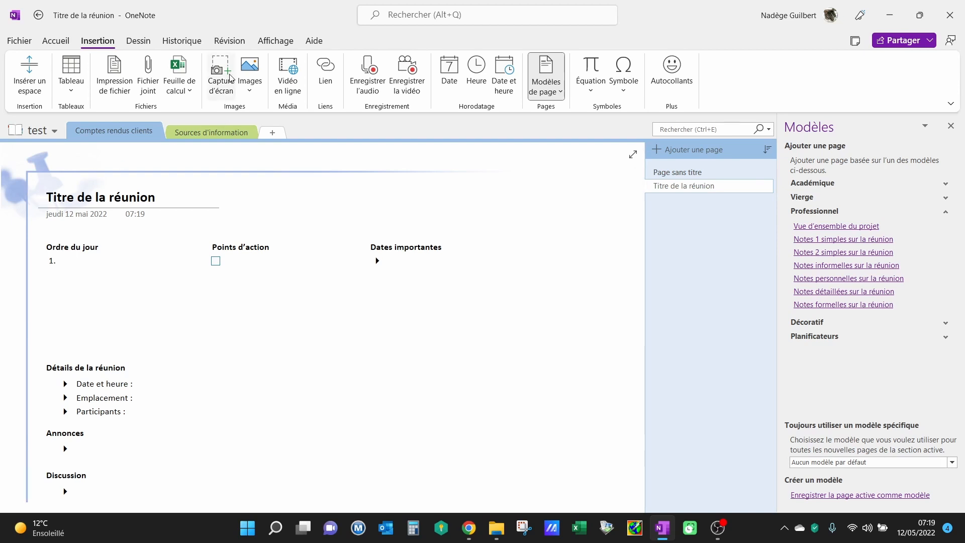
scroll(313, 354, "down", 3)
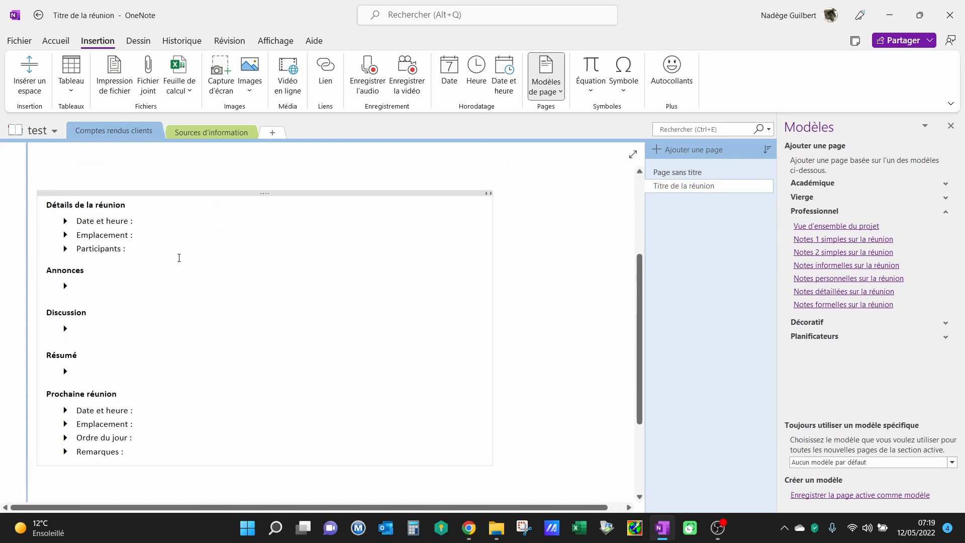
scroll(133, 218, "up", 3)
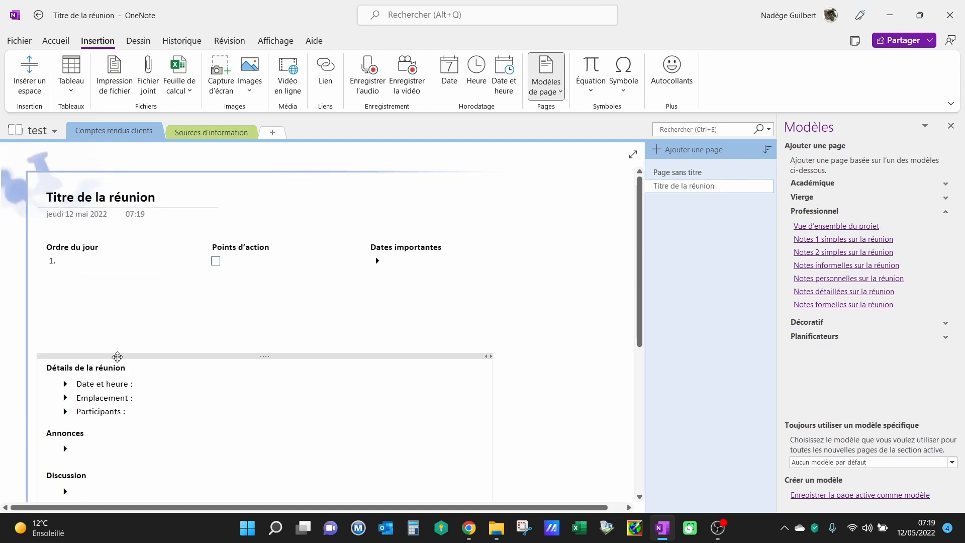
Copy the Détails de la réunion block from the template page to the blank untitled page, widen it and move it slightly down.
left_click(117, 356)
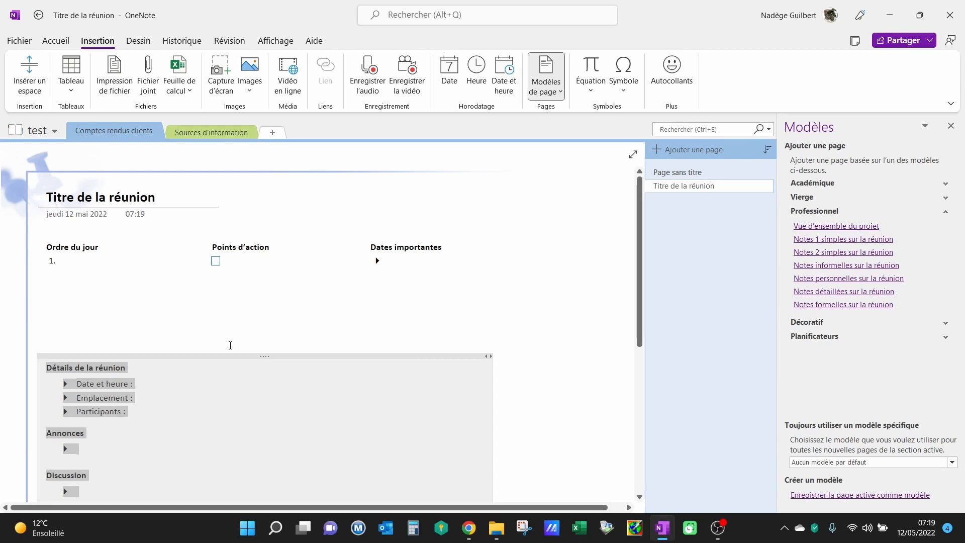
left_click(664, 172)
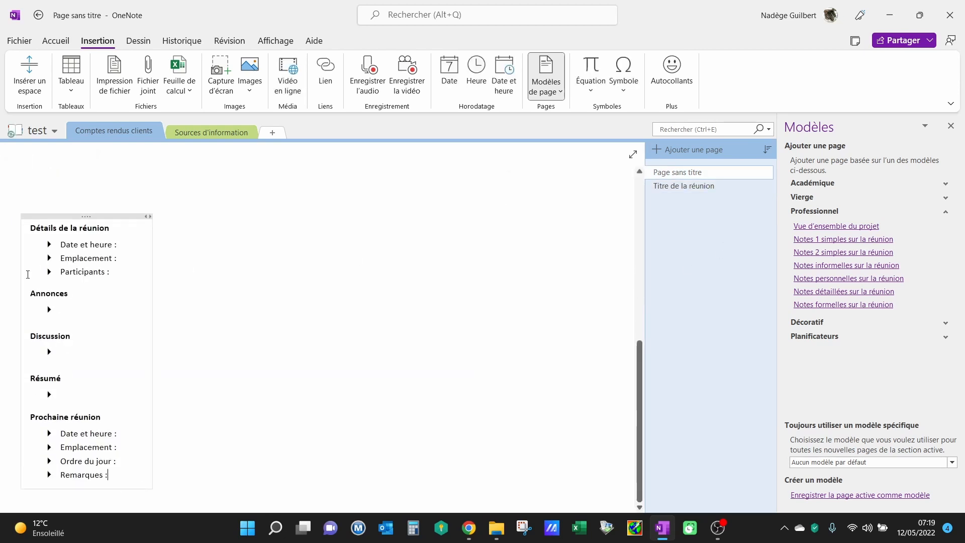
left_click_drag(150, 335, 431, 360)
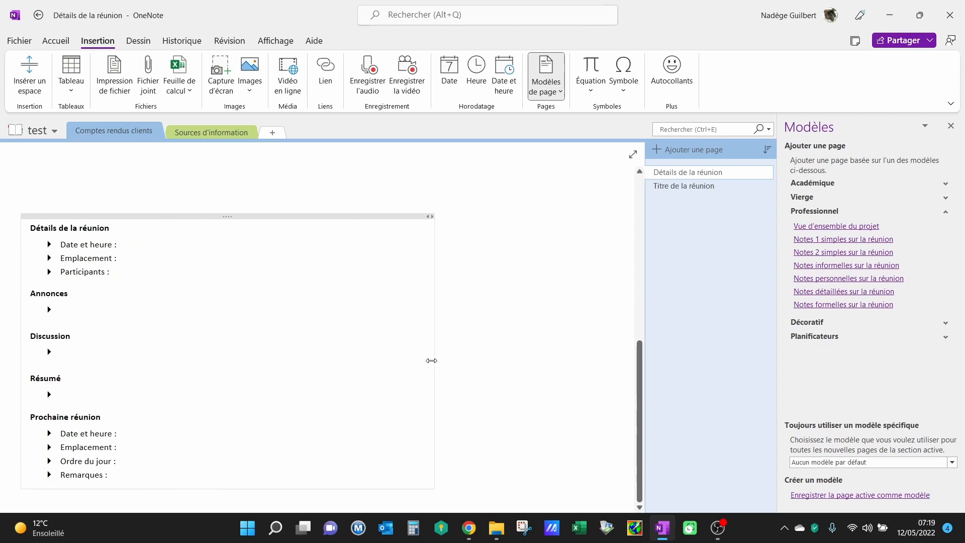
left_click_drag(203, 214, 200, 263)
Copy the Ordre du jour block from the template page to the first page and align it above Détails de la réunion.
left_click(689, 187)
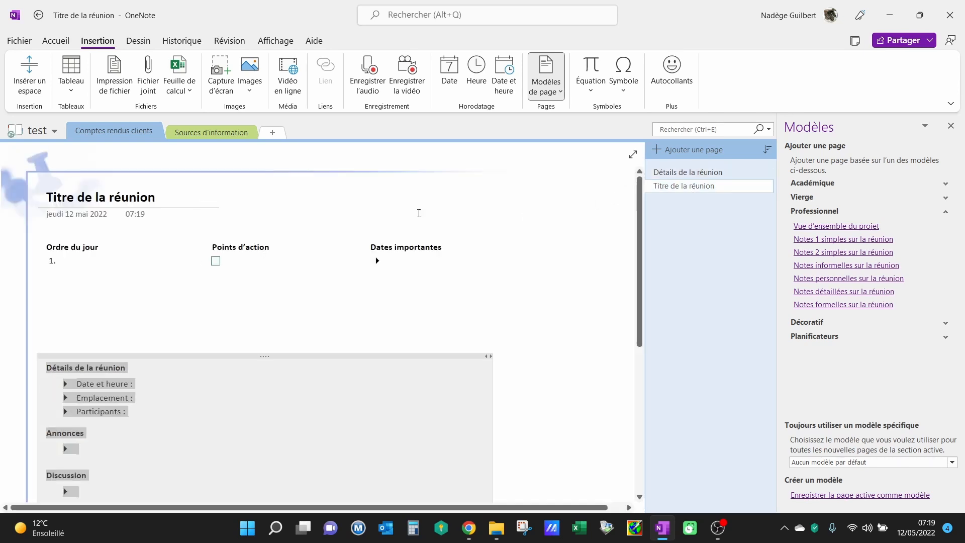
left_click(106, 229)
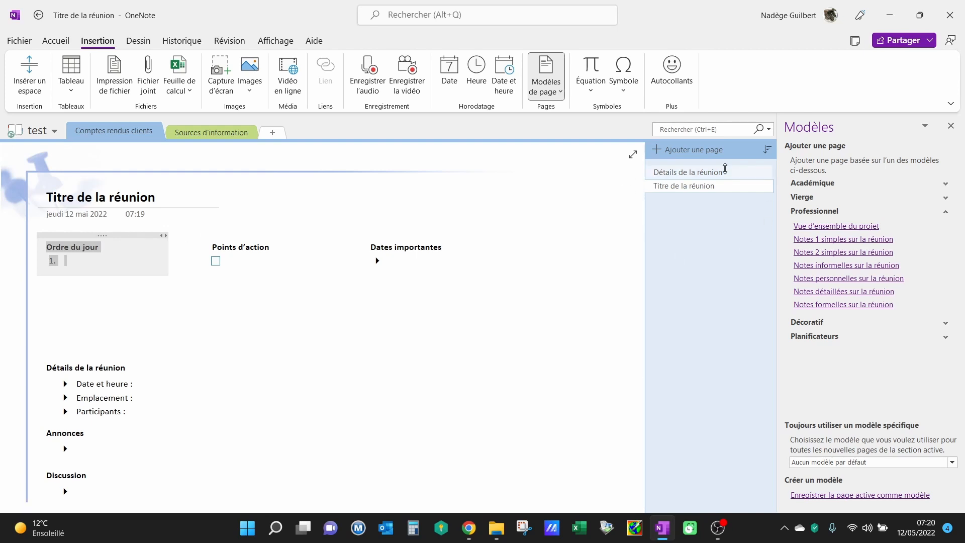
left_click(674, 176)
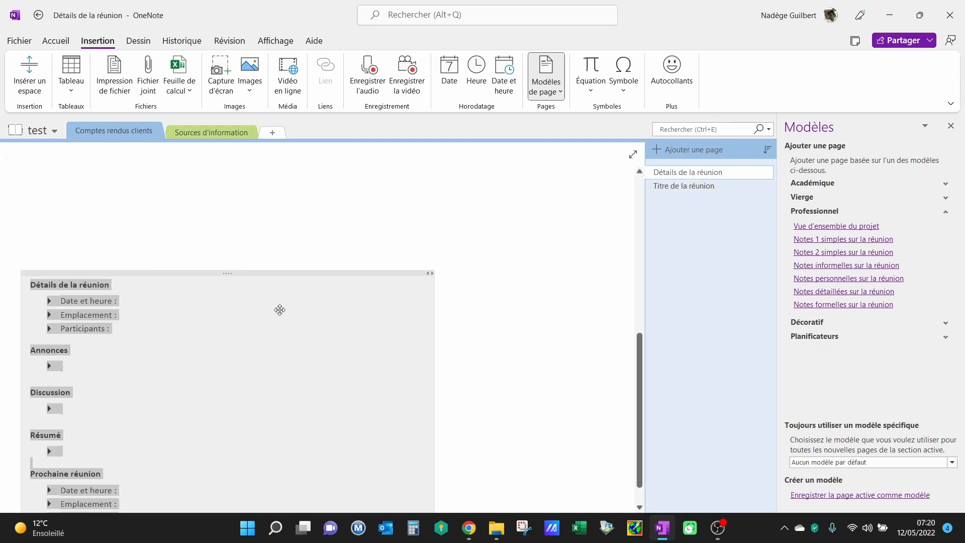
left_click(107, 216)
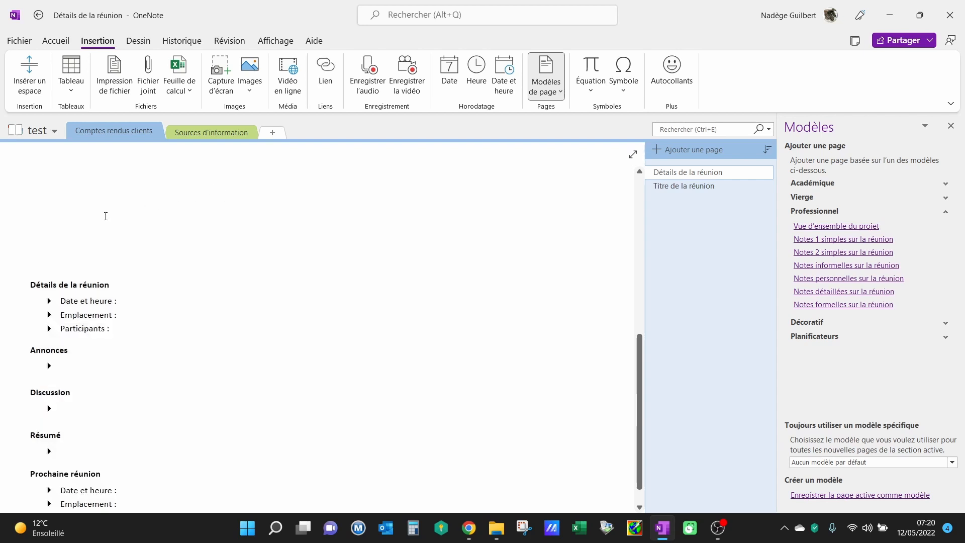
type("Ordre du jour")
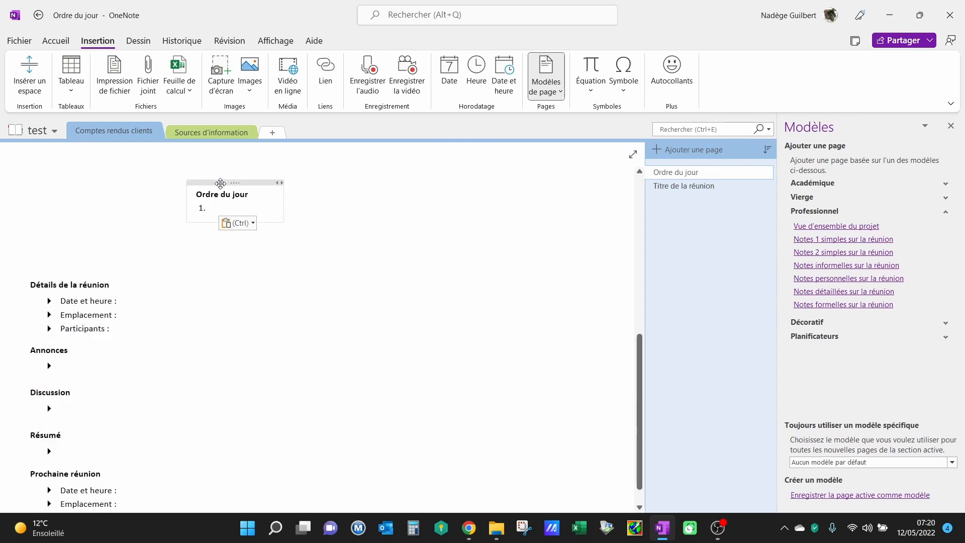
left_click_drag(223, 181, 54, 197)
Copy the Points d'action block from the template page and paste it beside Ordre du jour on the first page.
left_click(662, 190)
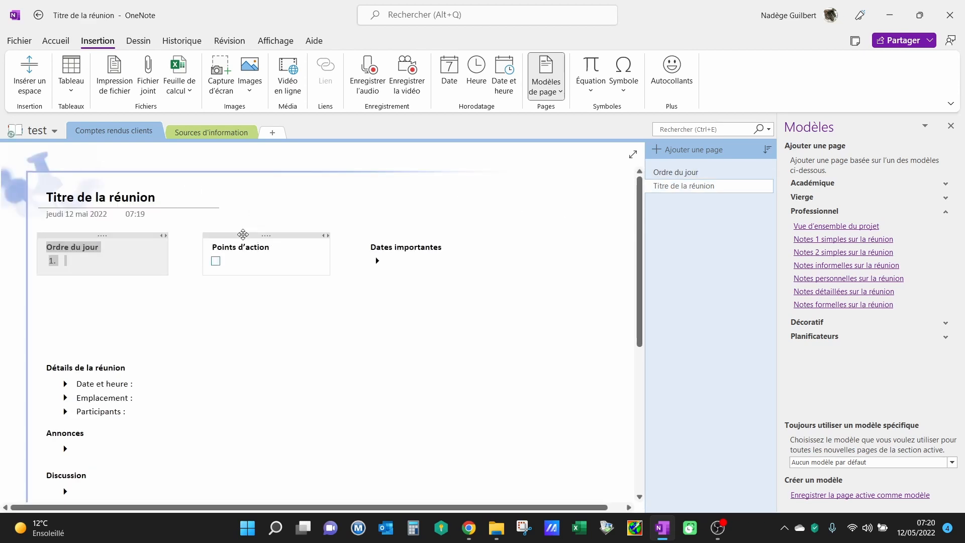
left_click(243, 235)
key("ctrl+c")
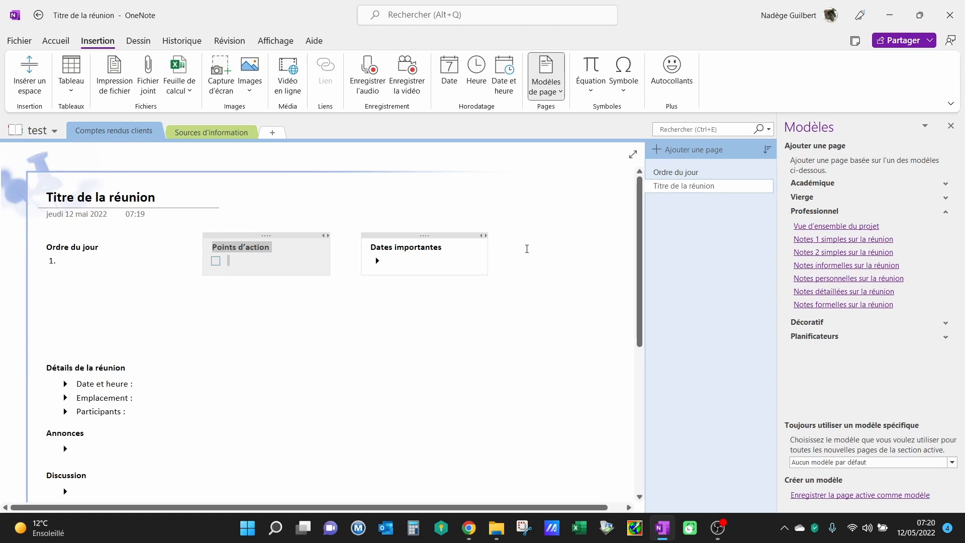
left_click(687, 174)
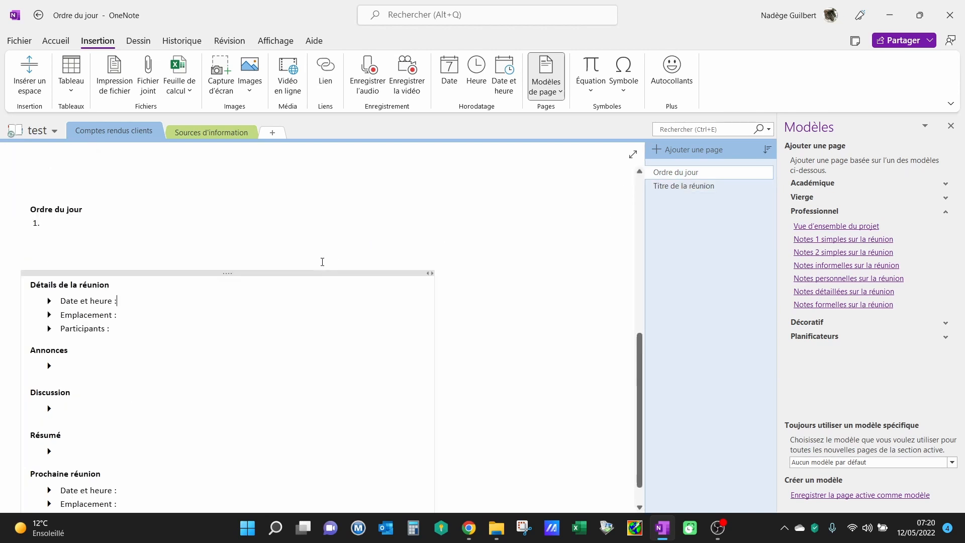
left_click(182, 208)
key("ctrl+v")
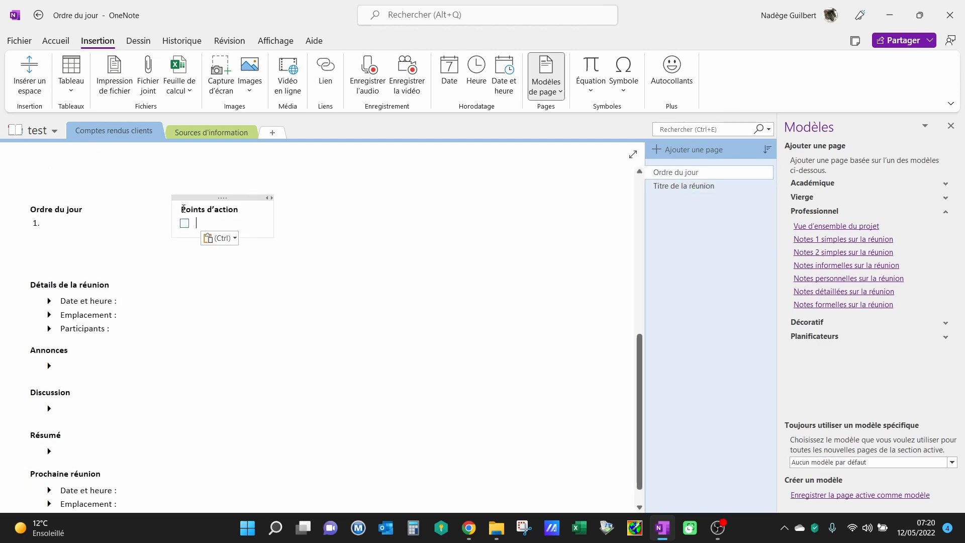
scroll(259, 333, "up", 3)
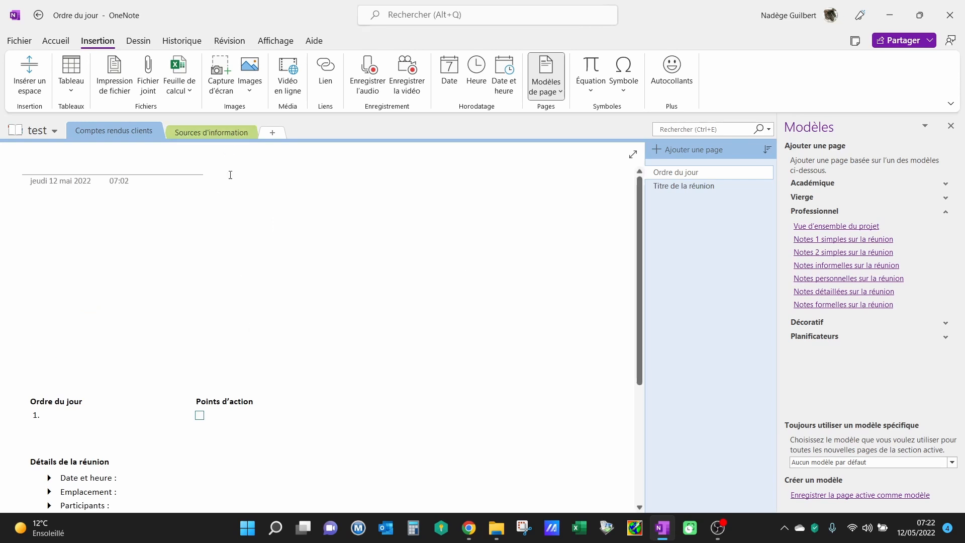
Insert the picture file bannière Facebook.jpg on the page and place it beside the page title, in the upper right of the page.
left_click(249, 83)
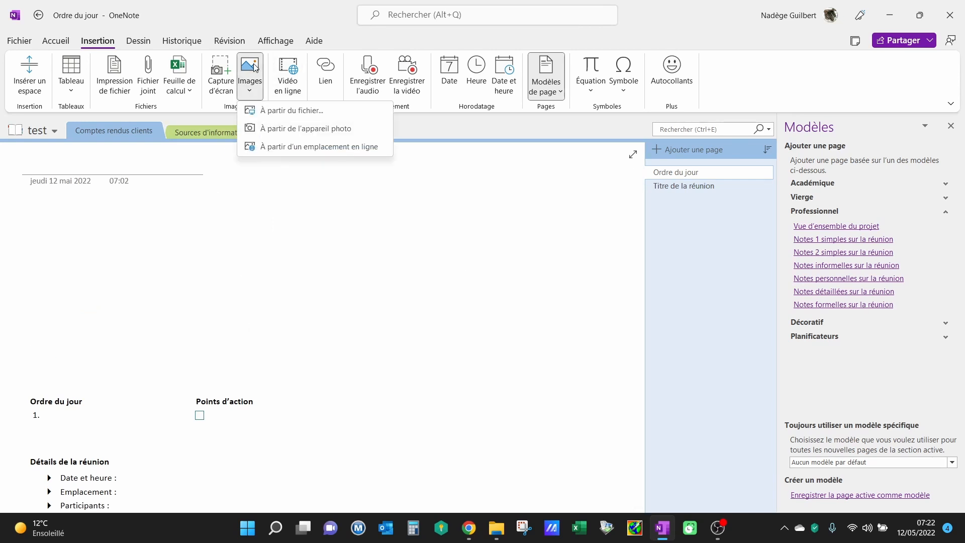
left_click(288, 113)
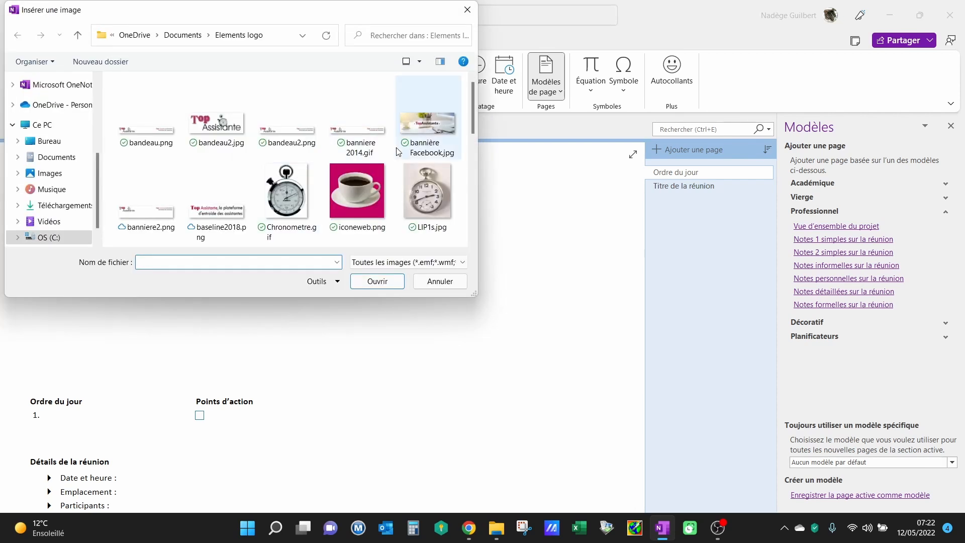
left_click(411, 124)
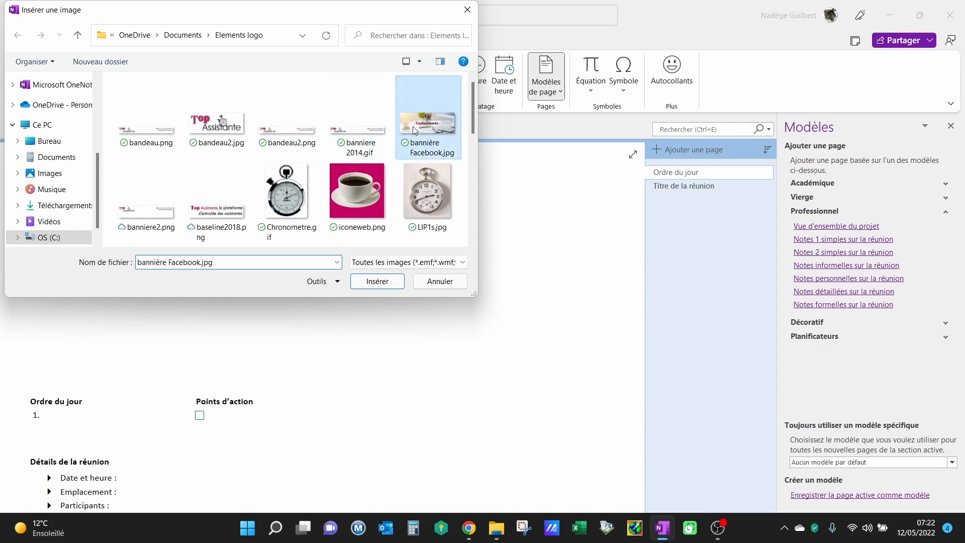
left_click(387, 280)
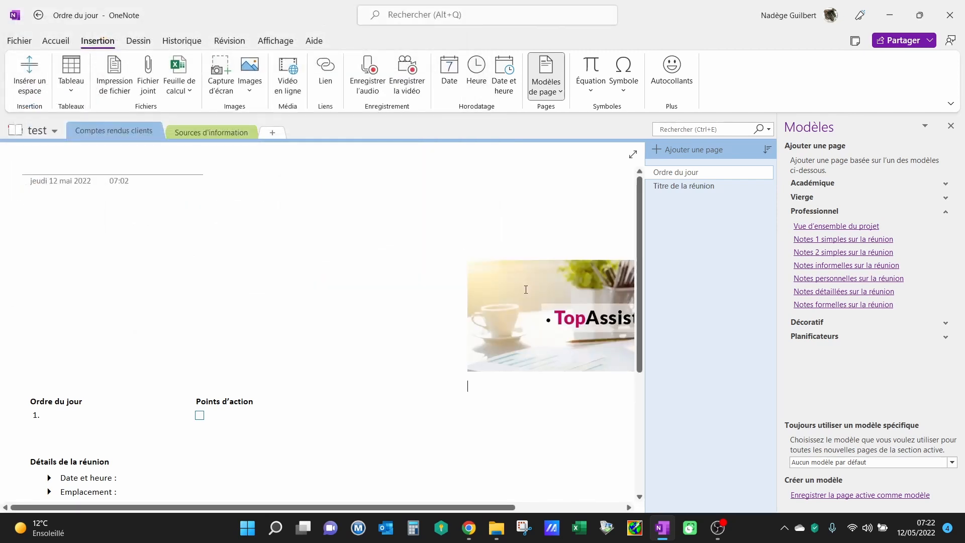
left_click_drag(525, 266, 385, 161)
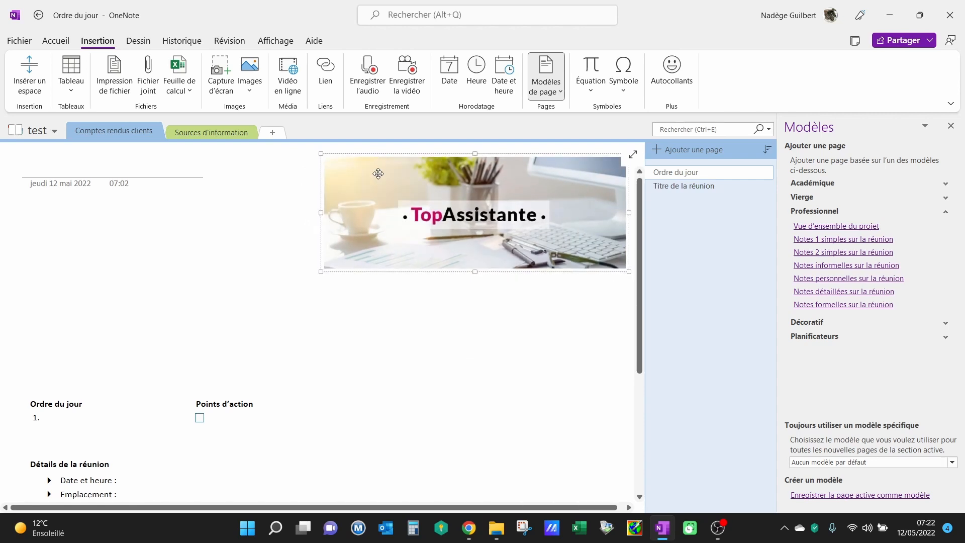
Set the text colour of the empty page title to the recently used dark pink.
left_click(157, 193)
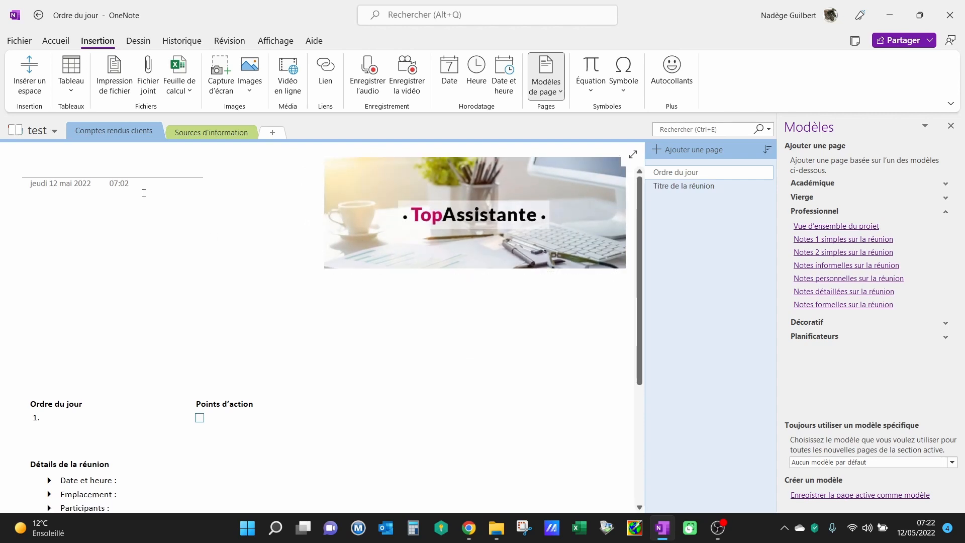
left_click(51, 41)
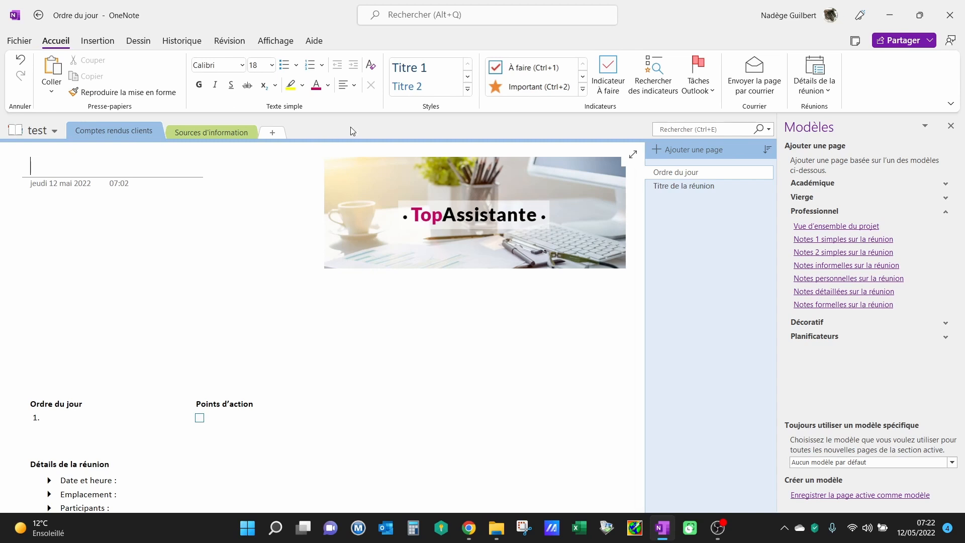
left_click(327, 84)
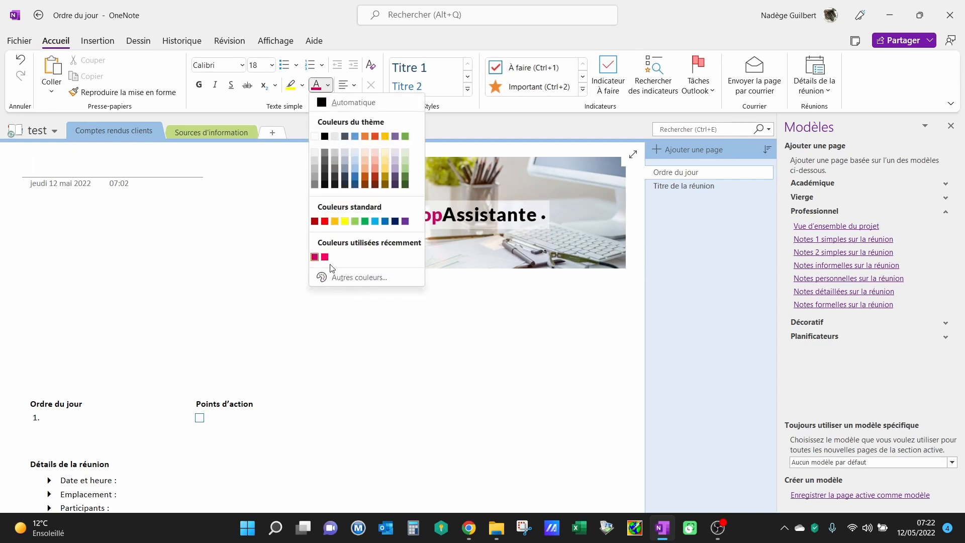
left_click(315, 257)
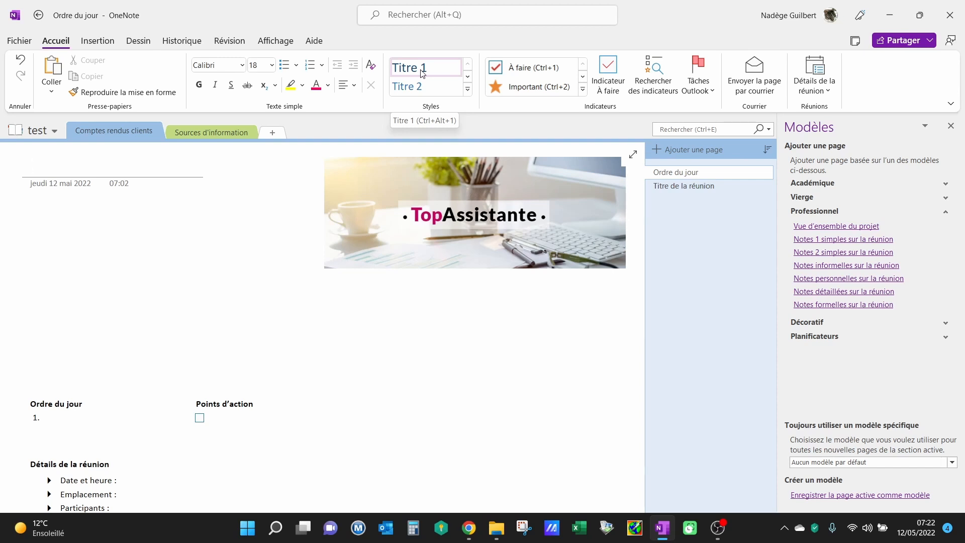
Colour the Ordre du jour heading with the recently used dark pink and set its font size to 12.
scroll(29, 412, "down", 1)
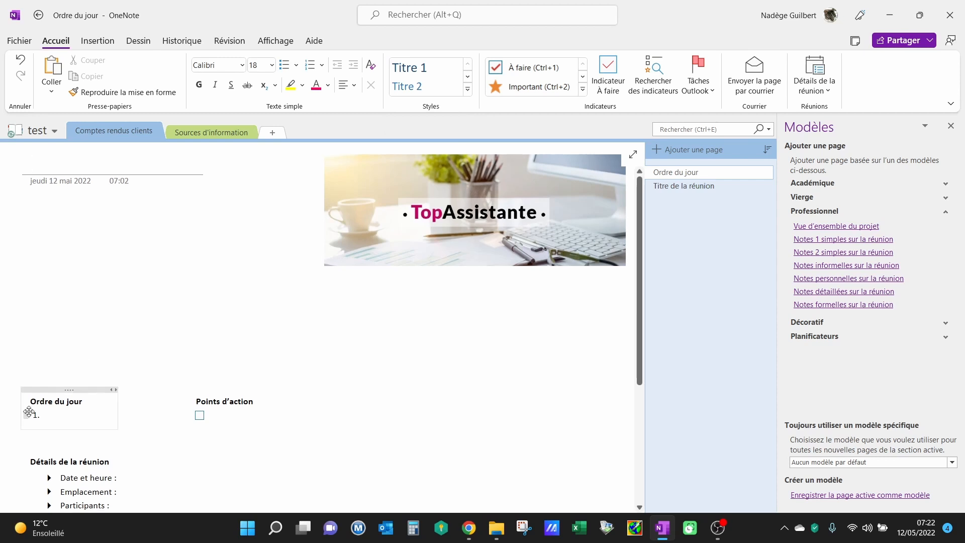
left_click_drag(35, 404, 83, 401)
left_click(42, 404)
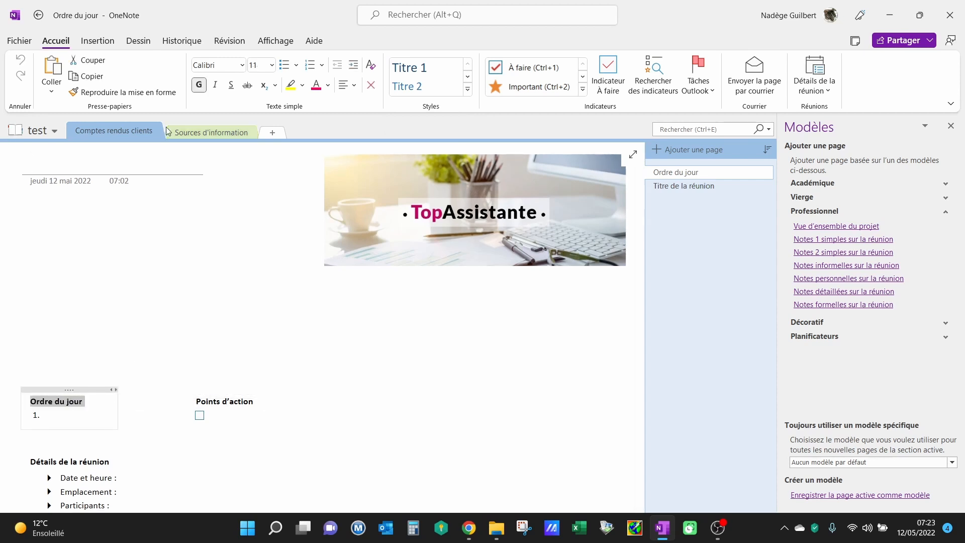
left_click(327, 84)
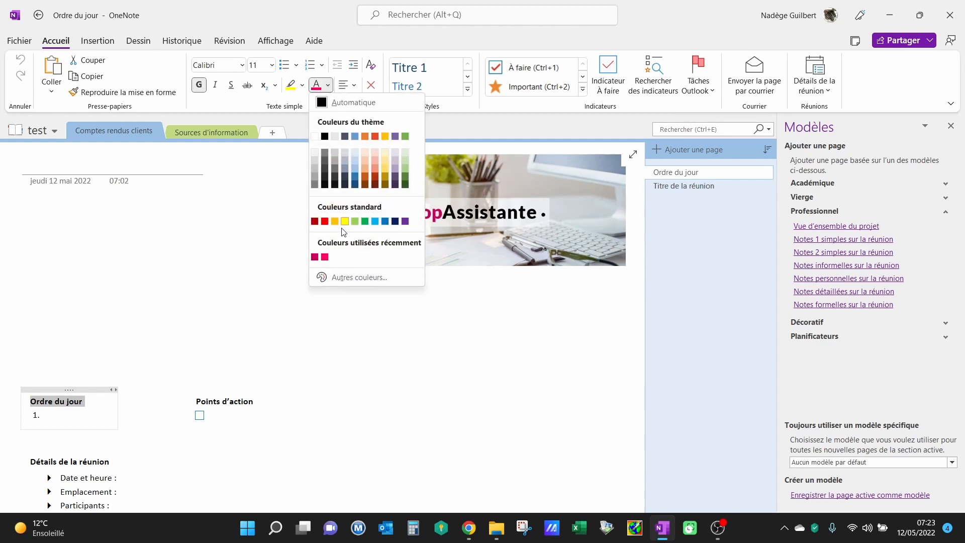
left_click(324, 257)
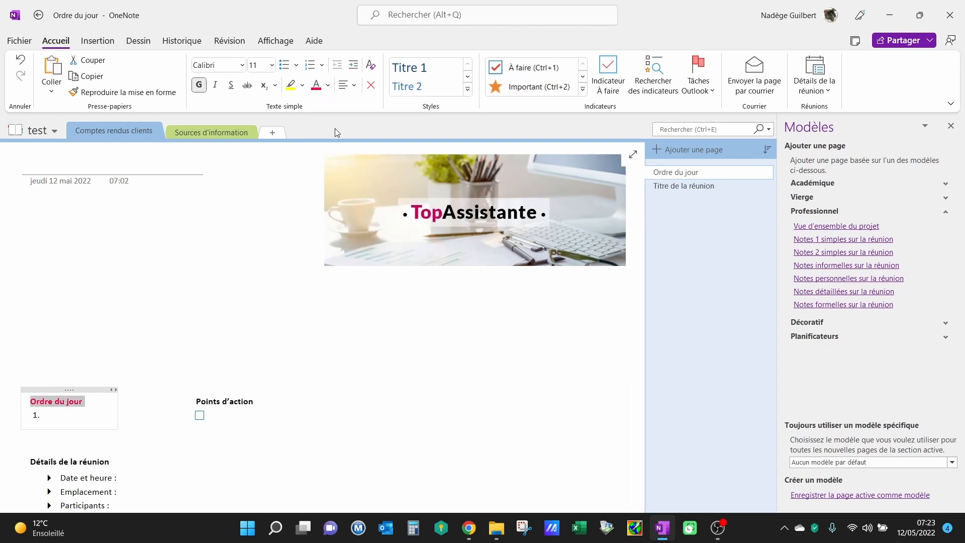
left_click(328, 85)
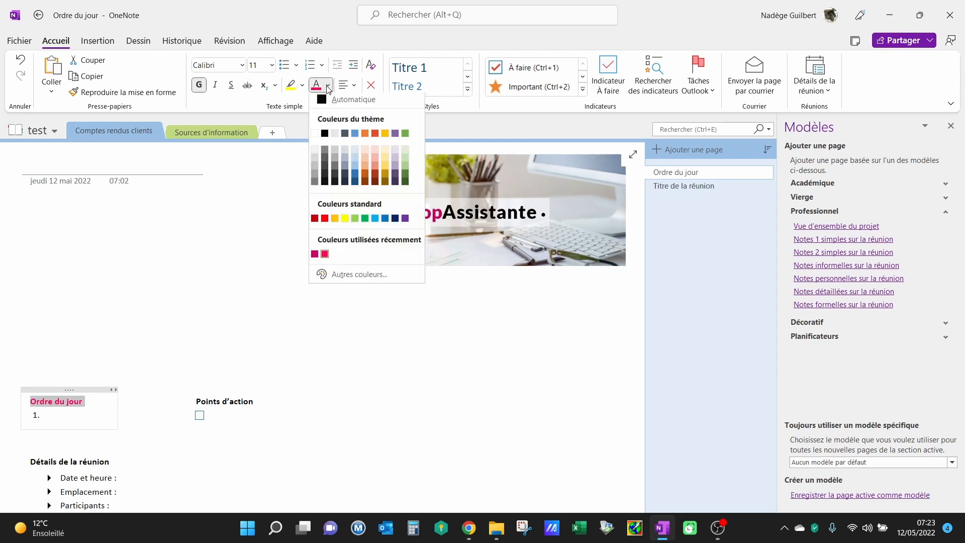
left_click(315, 257)
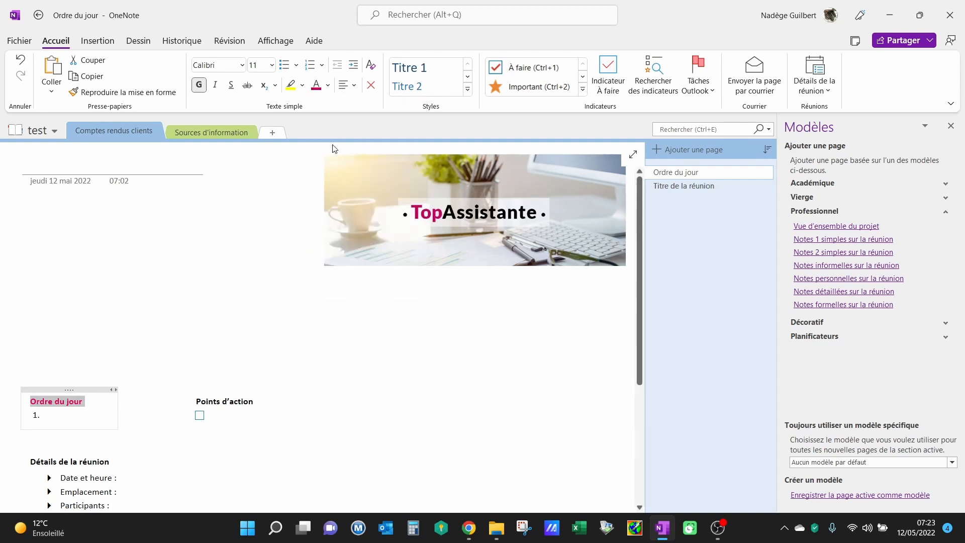
left_click(271, 64)
left_click(259, 187)
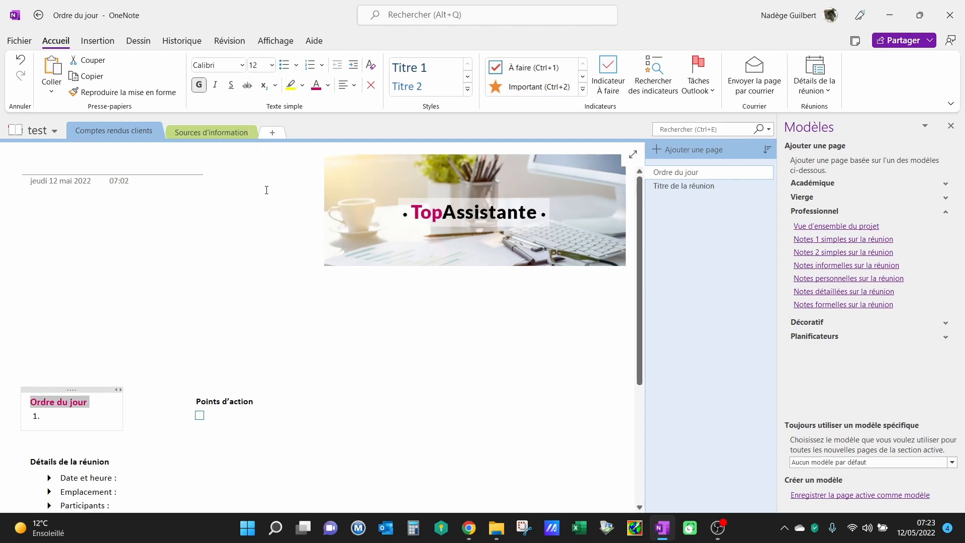
Copy the Ordre du jour heading's formatting to the Points d'action, Détails de la réunion, Résumé and Prochaine réunion headings.
left_click(120, 94)
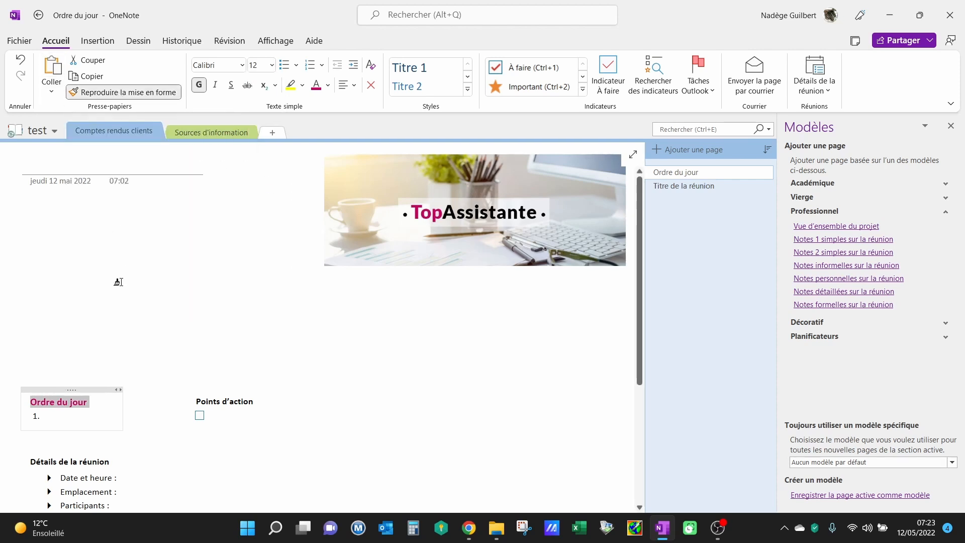
left_click_drag(197, 401, 259, 409)
left_click(196, 401)
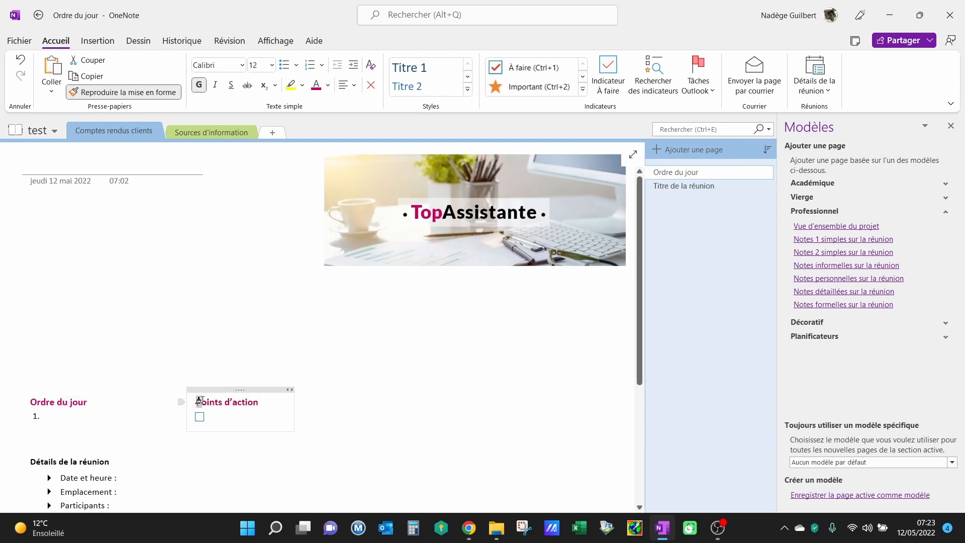
scroll(66, 419, "down", 2)
scroll(65, 420, "down", 4)
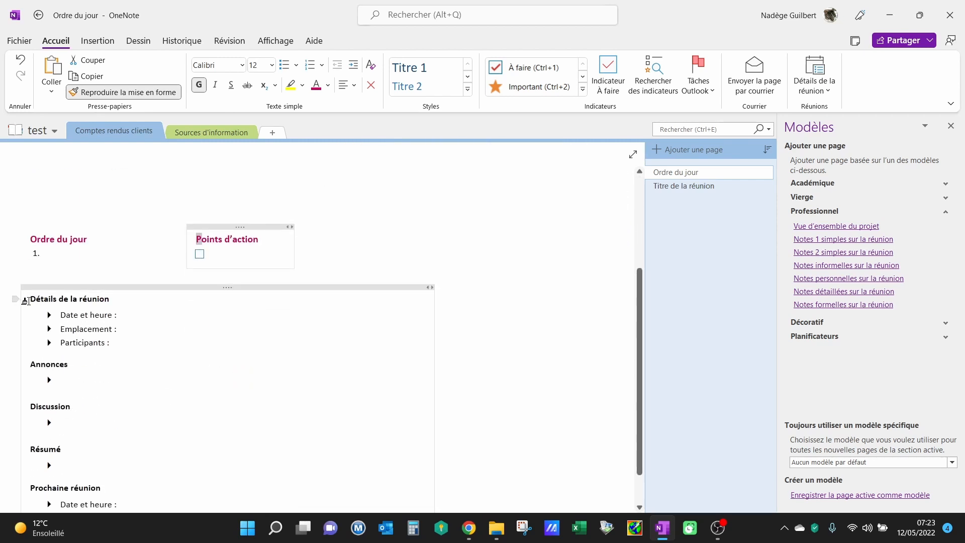
left_click_drag(35, 300, 119, 300)
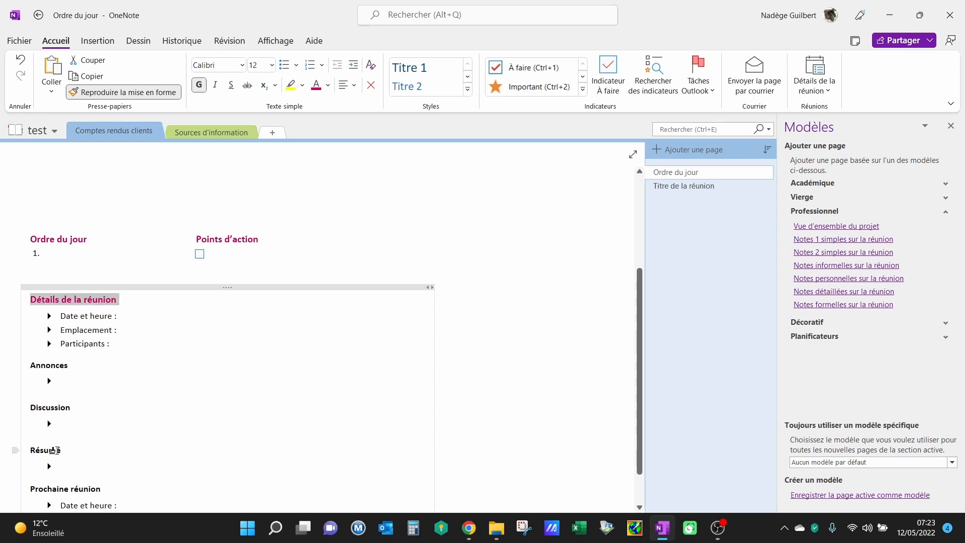
left_click(45, 450)
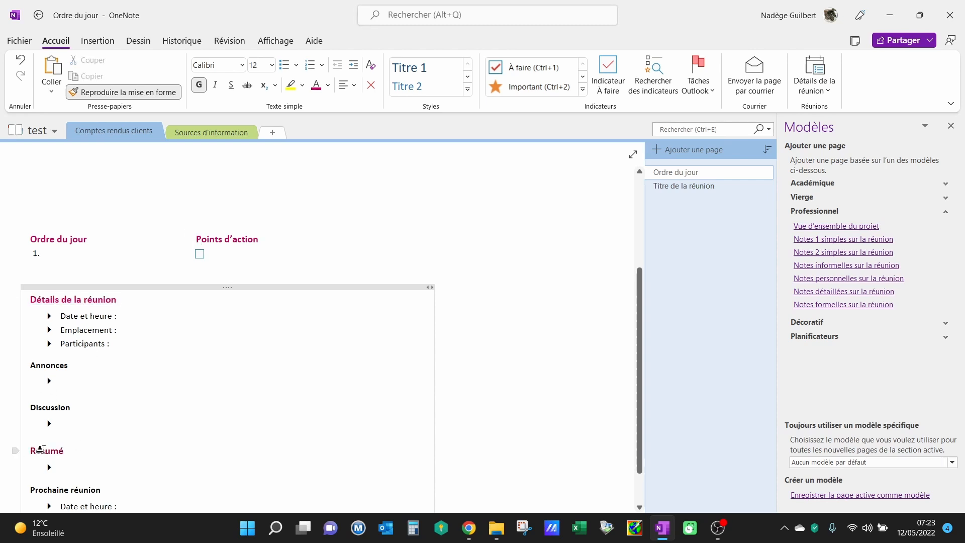
left_click_drag(47, 490, 101, 489)
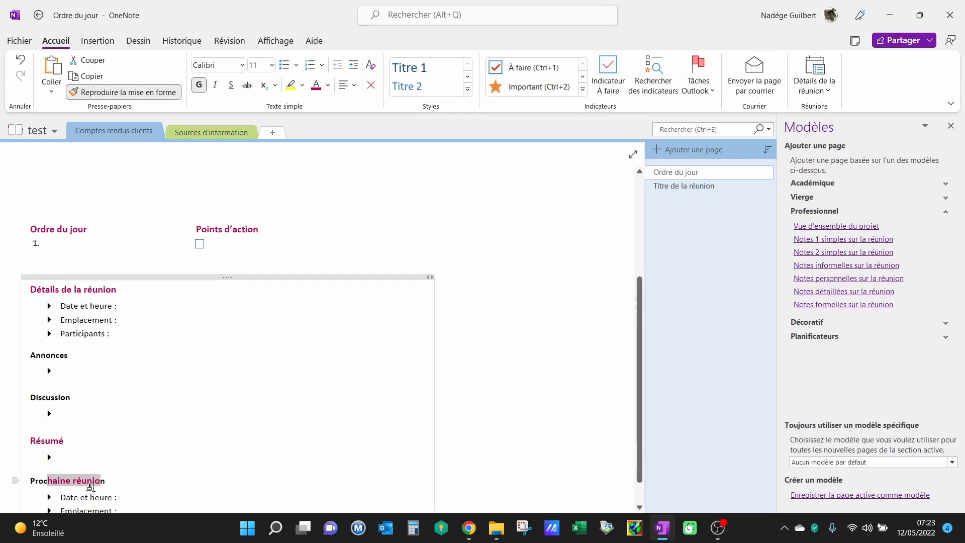
left_click_drag(44, 469, 44, 470)
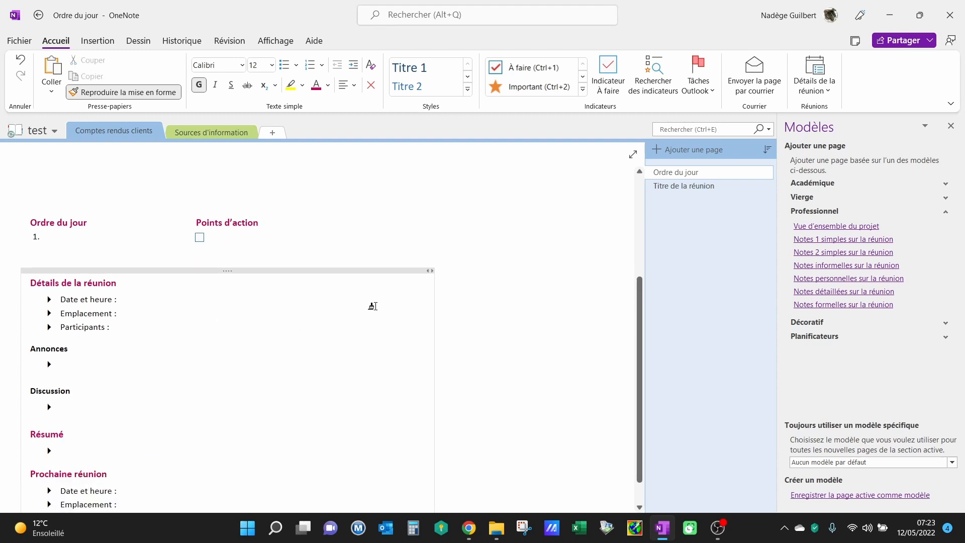
key("Escape")
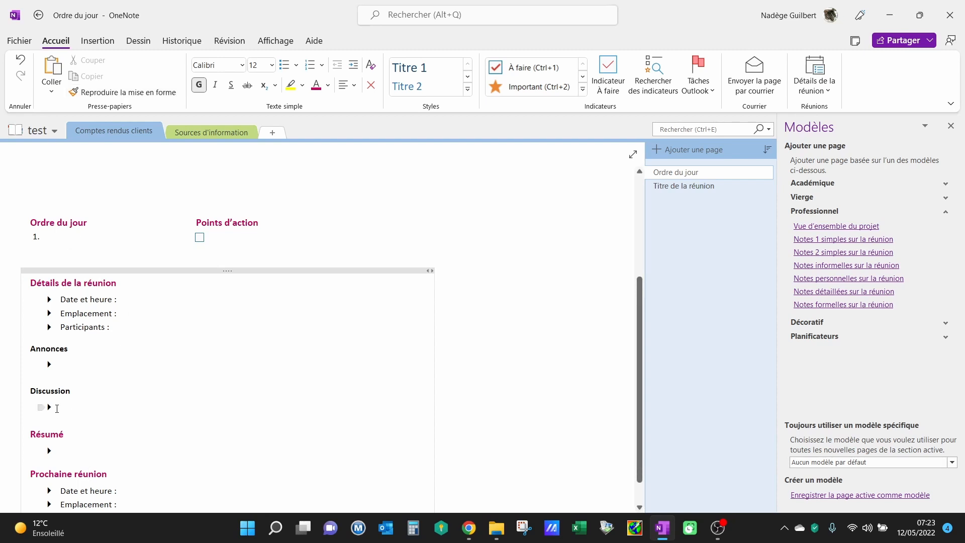
Delete the Annonces and Discussion sections and change the bullets under Détails de la réunion to the recently used arrowhead style.
left_click_drag(59, 408, 11, 352)
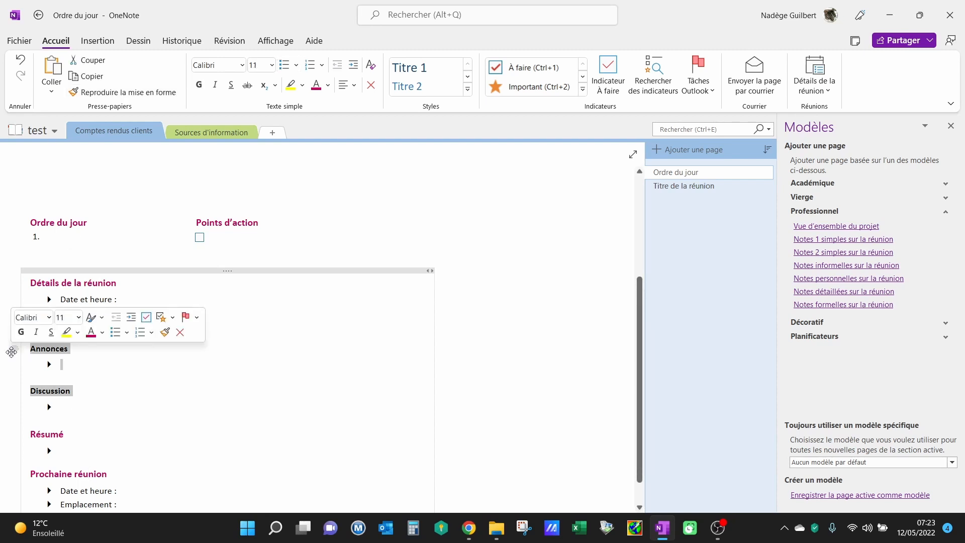
key("Delete")
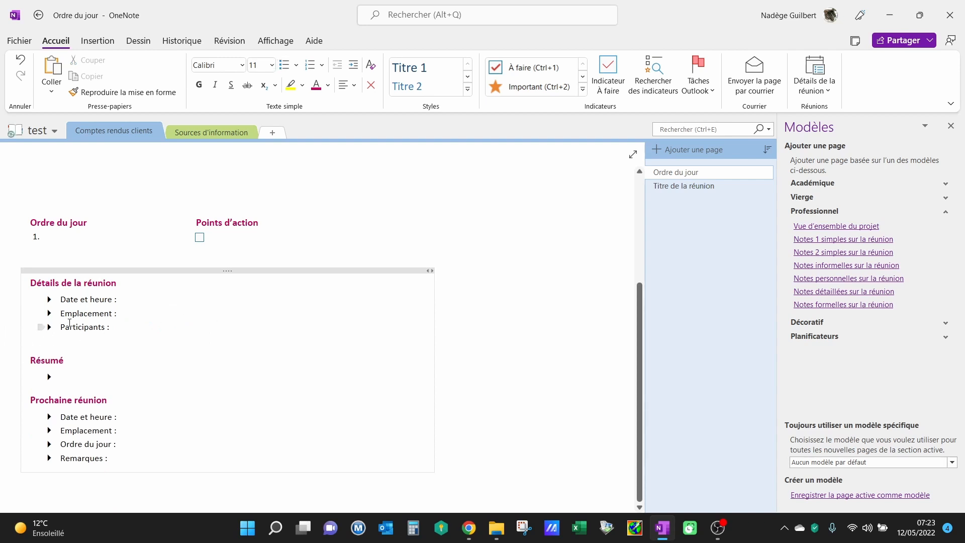
left_click_drag(79, 297, 69, 326)
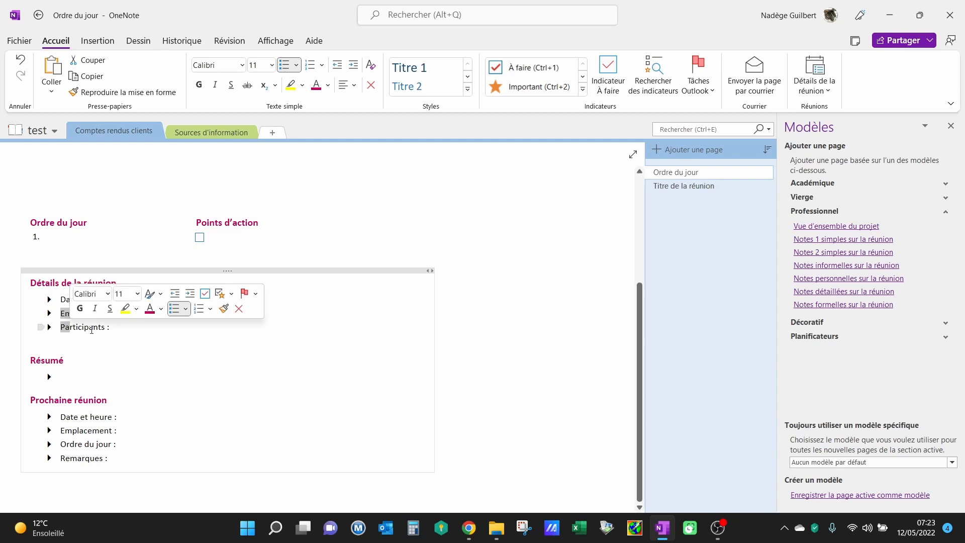
left_click(296, 67)
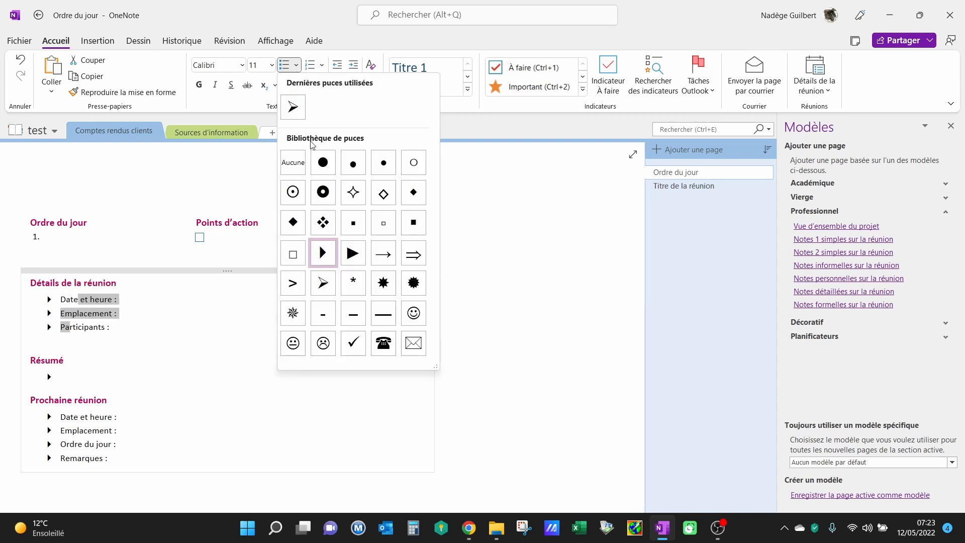
left_click(286, 105)
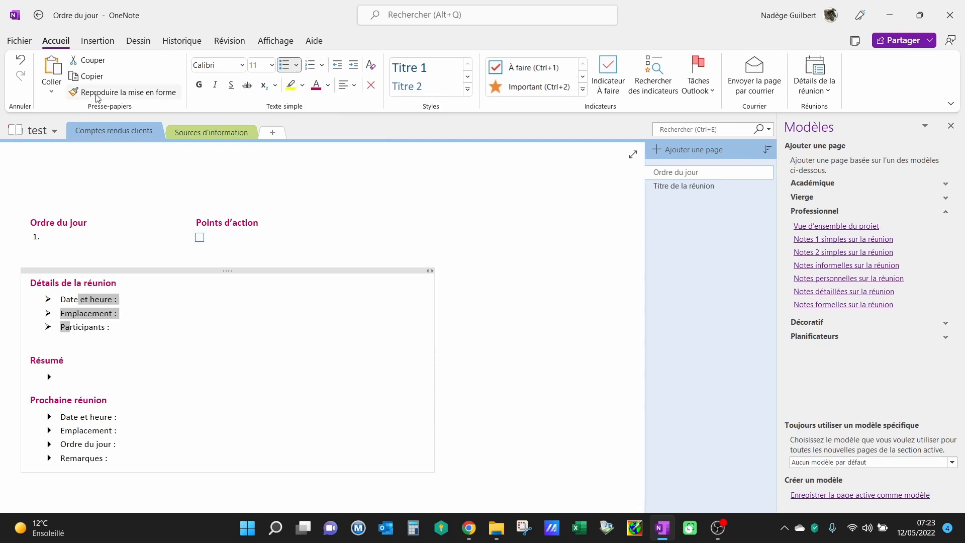
Copy the arrowhead bullet formatting to the empty item under Résumé and the four items under Prochaine réunion.
left_click(96, 93)
left_click(52, 378)
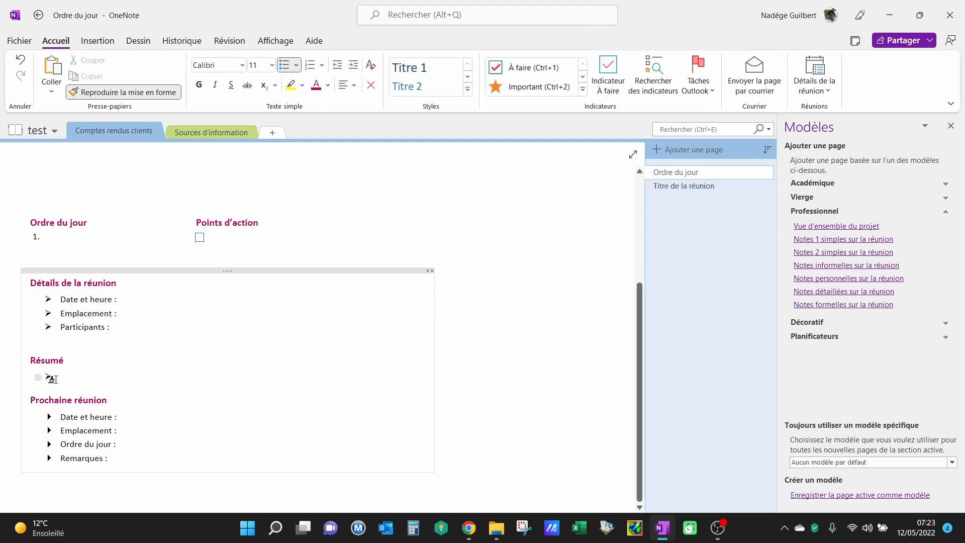
left_click_drag(71, 419, 75, 458)
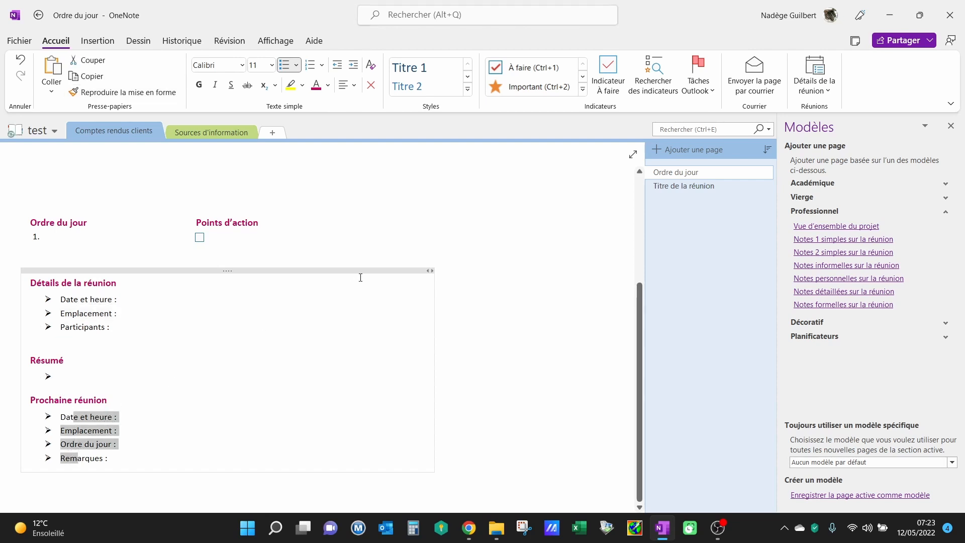
Save the current page as a template named CR Top-Assitante and make it the default for new pages in the active section.
scroll(351, 271, "up", 3)
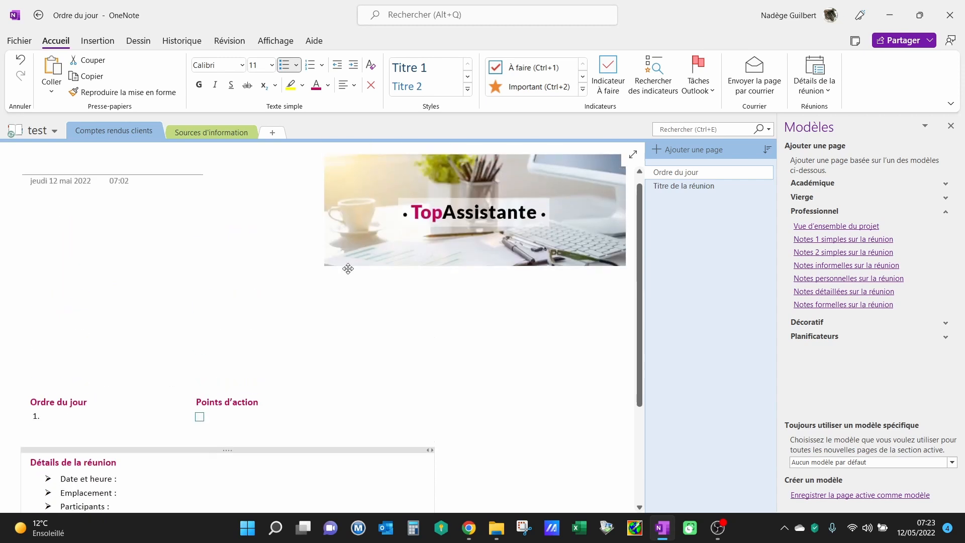
left_click(822, 496)
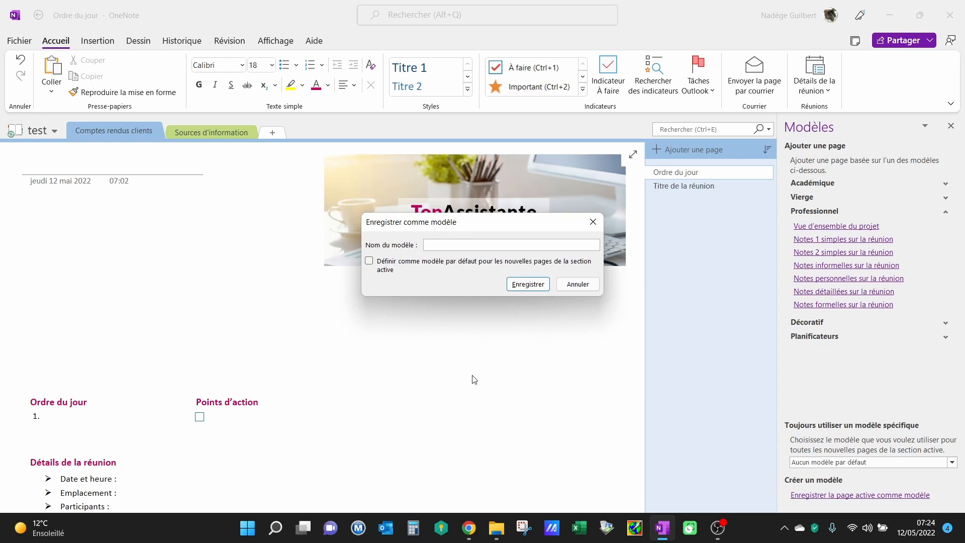
type("CR Top-Assitante")
left_click(369, 260)
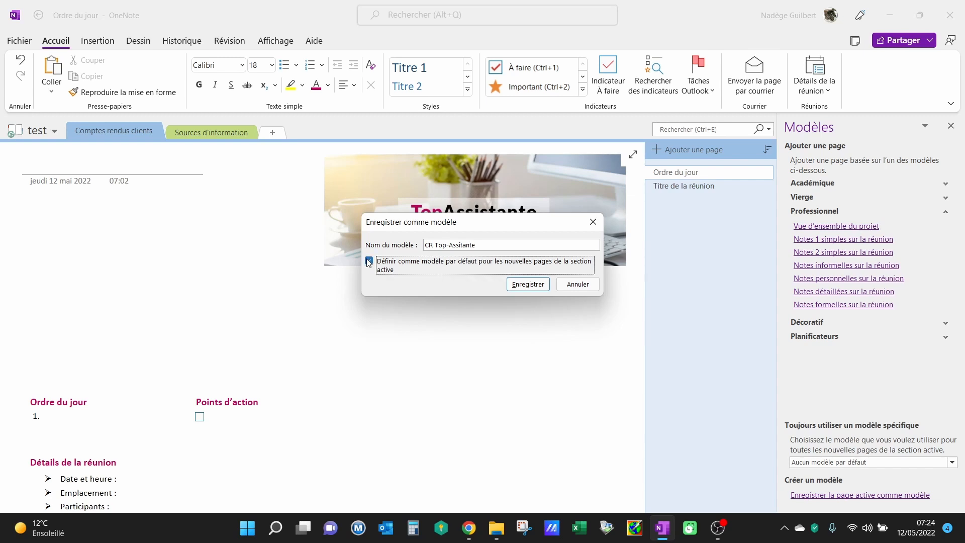
left_click(528, 284)
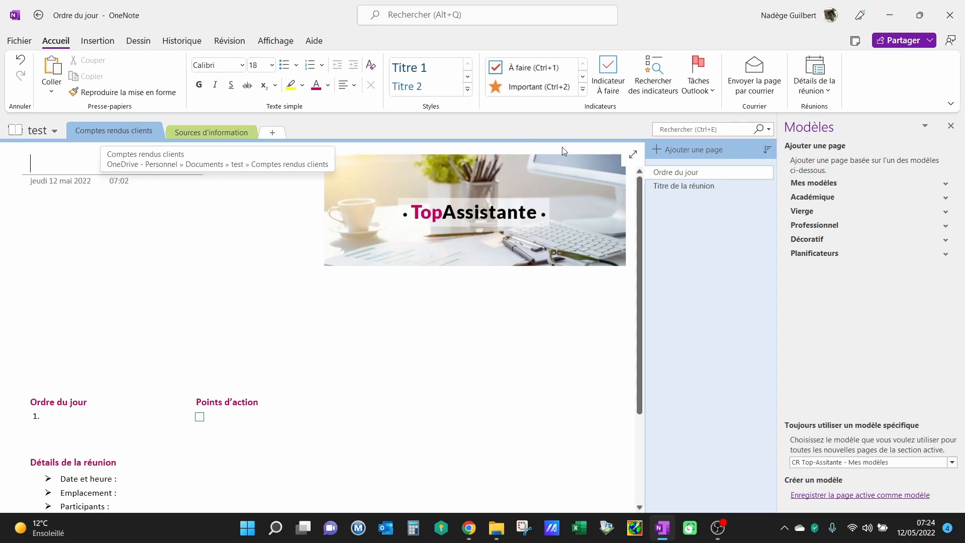
Add two new pages to the Comptes rendus clients section using its default template.
left_click(689, 153)
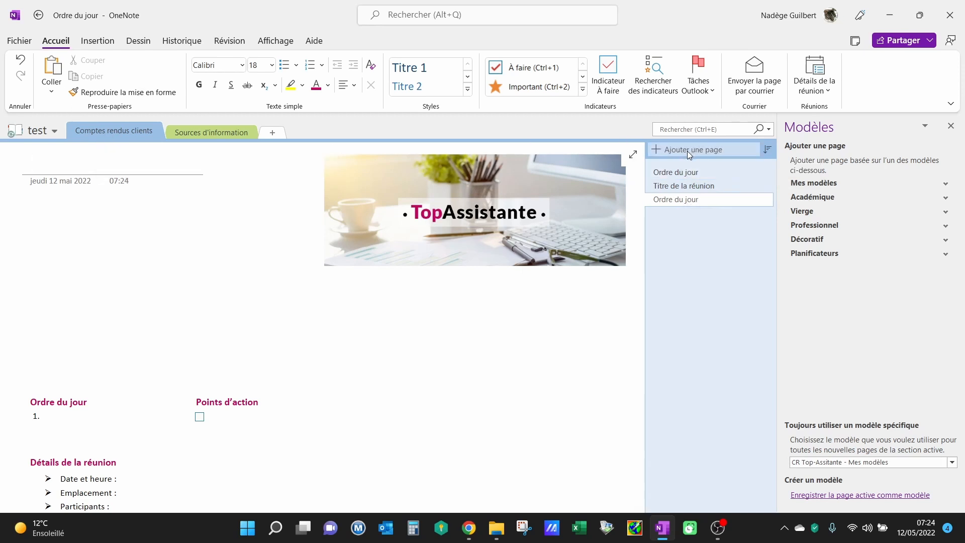
left_click(682, 203)
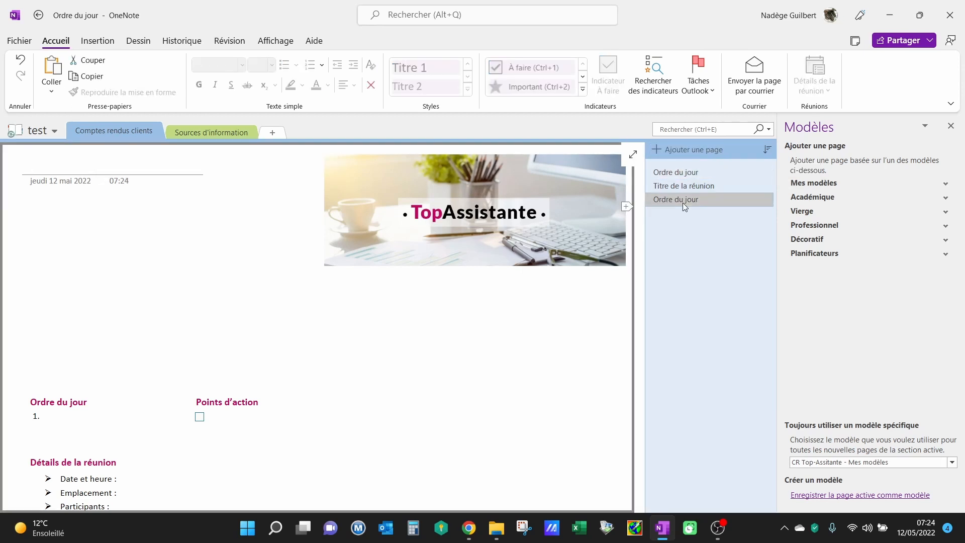
left_click(706, 149)
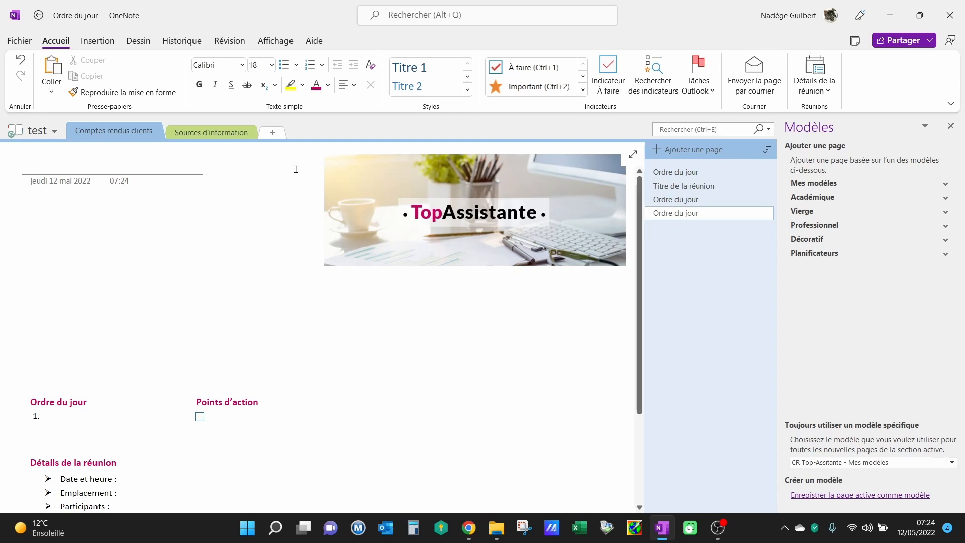
In the Sources d'information section, add a blank page and another page based on the CR Top-Assitante template.
left_click(225, 133)
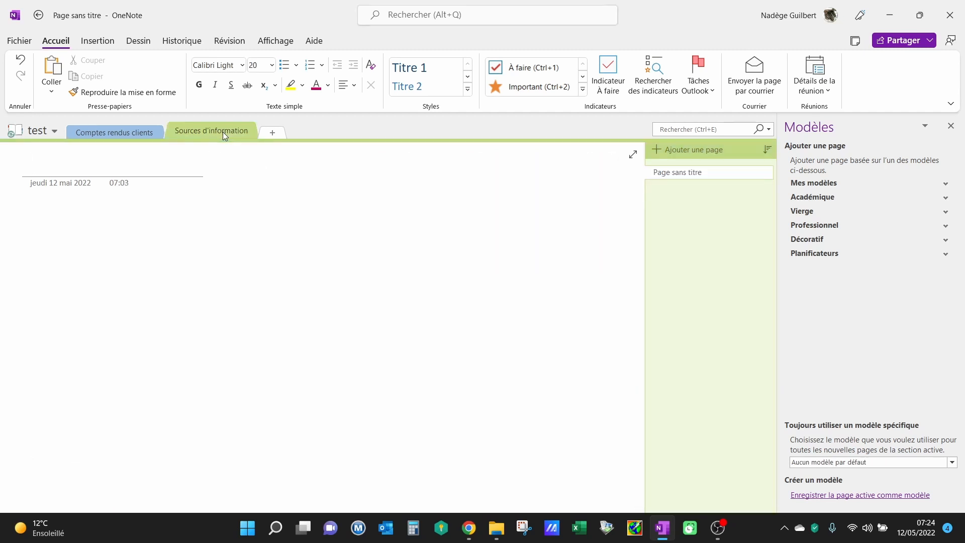
left_click(682, 149)
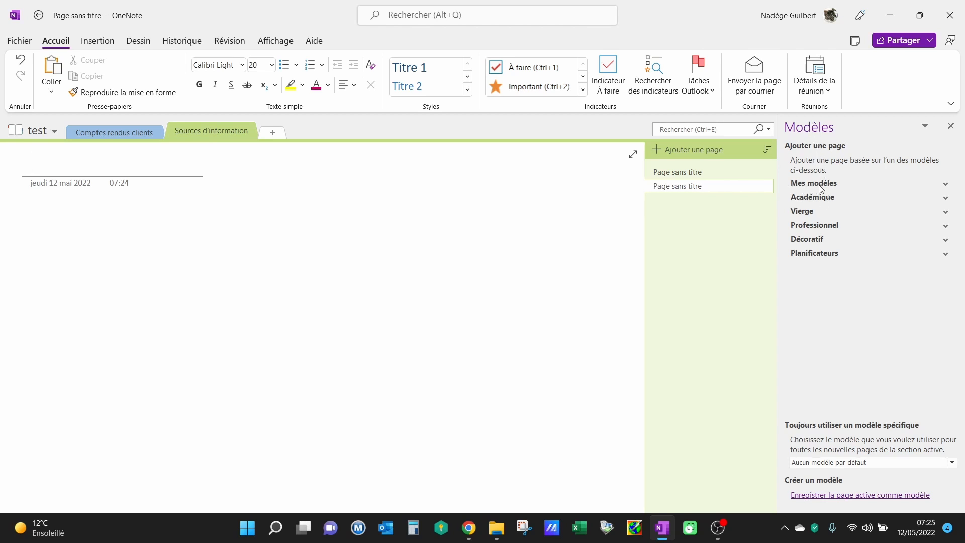
left_click(945, 184)
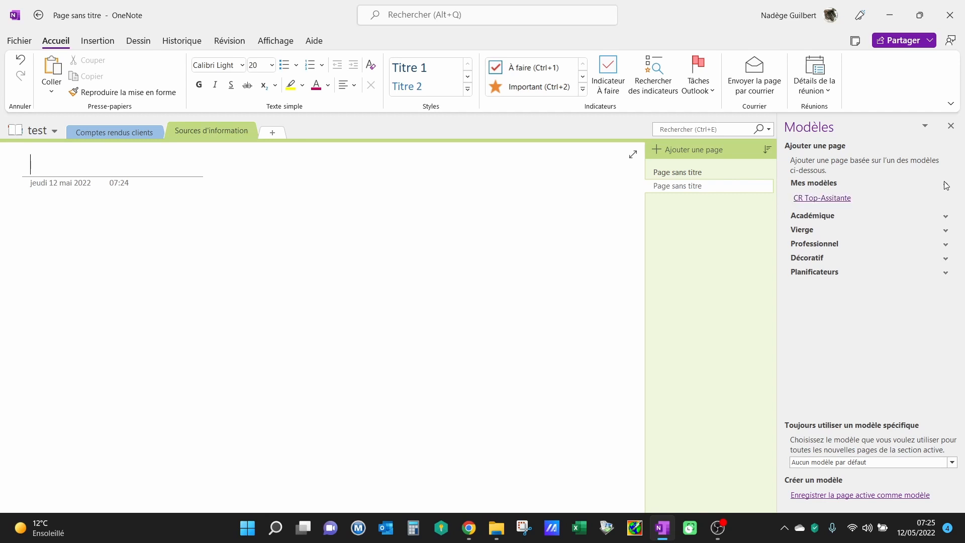
left_click(817, 199)
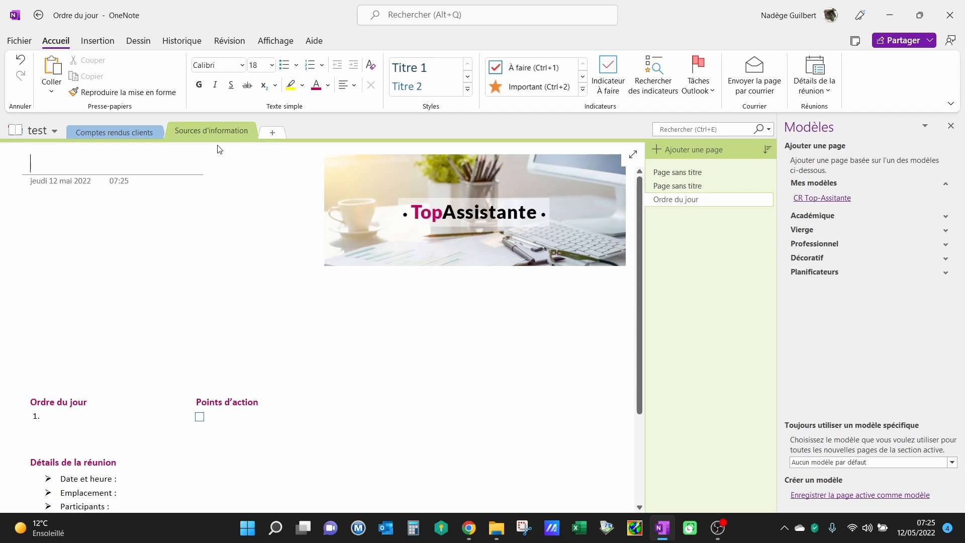
On the newest page in Comptes rendus clients, insert the details of today's second listed meeting above Ordre du jour.
left_click(106, 134)
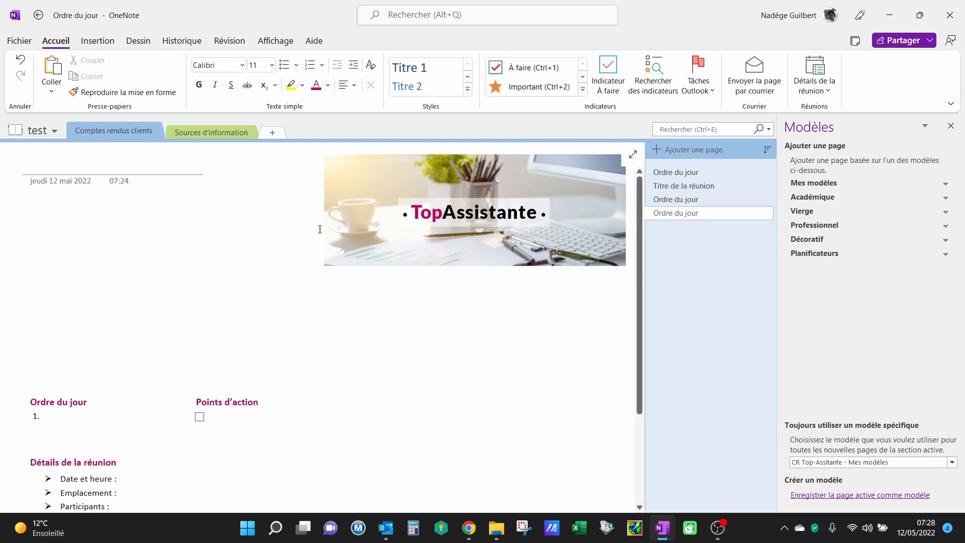
left_click(37, 247)
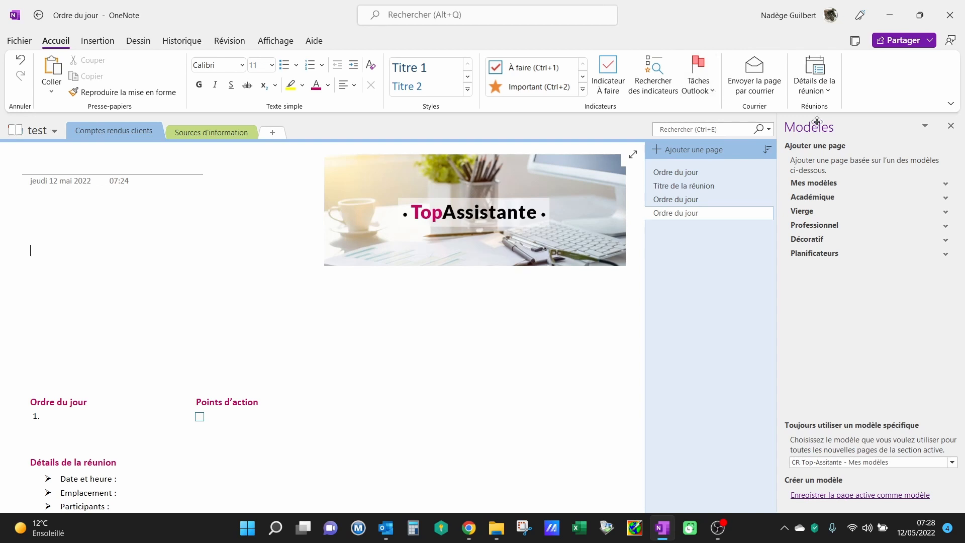
left_click(817, 78)
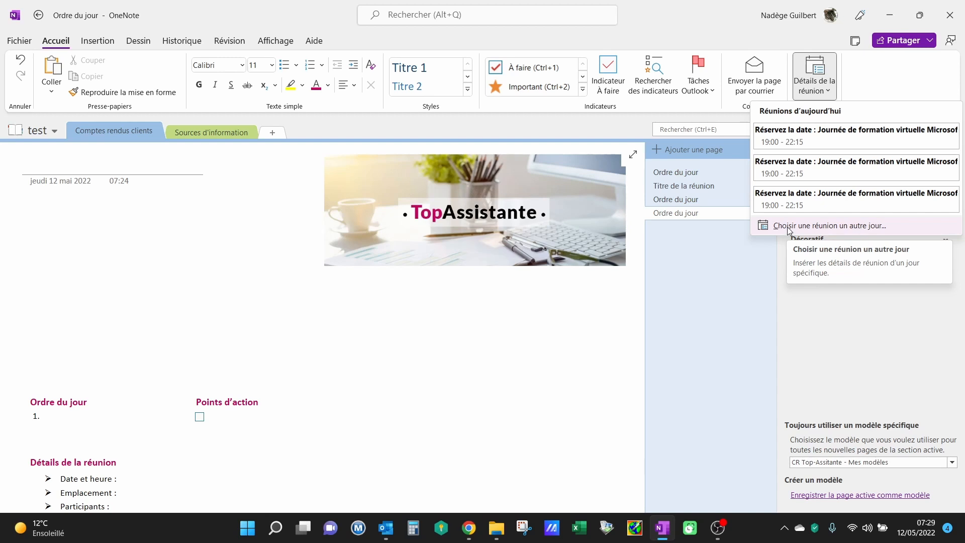
left_click(794, 170)
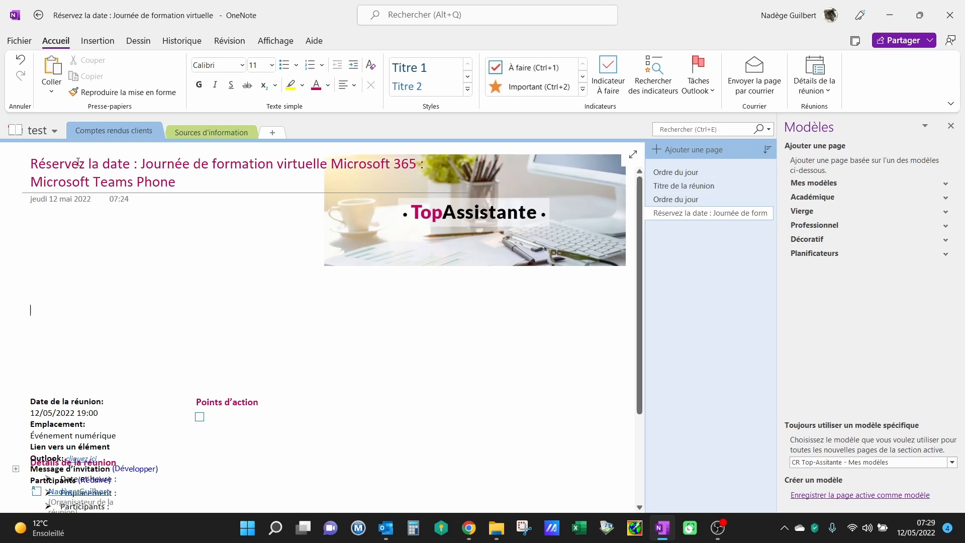
Move the meeting details block up beneath the page date and widen it to reach the banner image's left edge.
left_click(64, 401)
left_click_drag(49, 389, 52, 208)
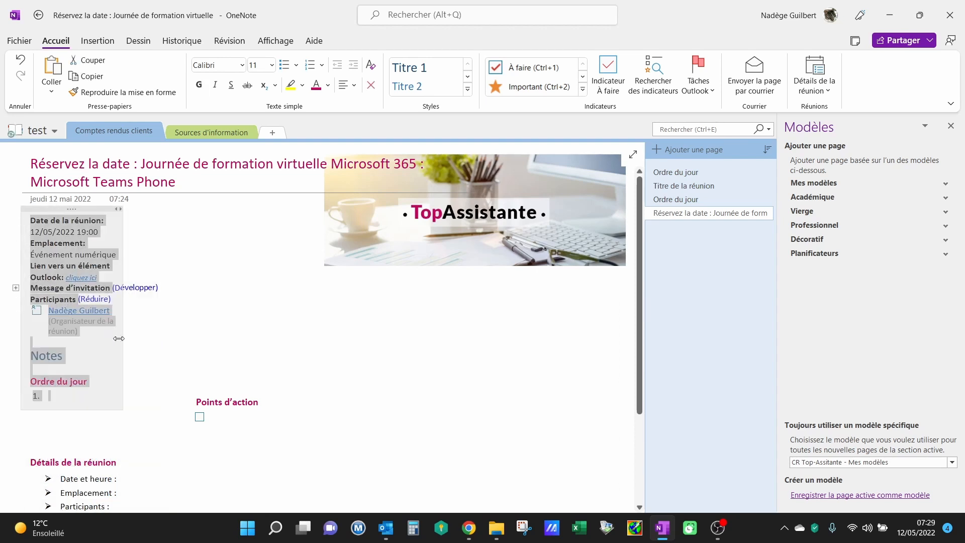
left_click_drag(119, 338, 332, 368)
left_click(144, 348)
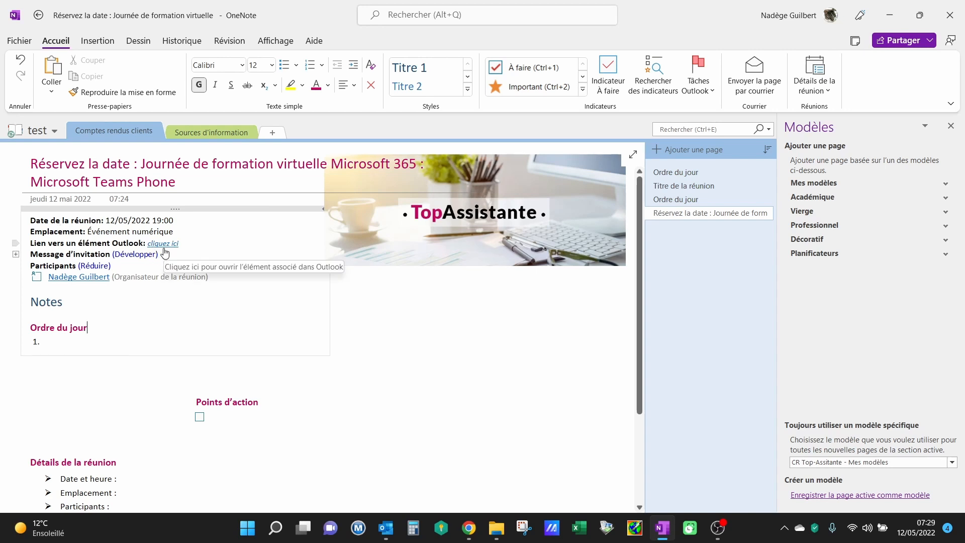
Expand the invitation message and delete it together with the Outlook link line and the leftover empty line above Participants.
left_click(132, 256)
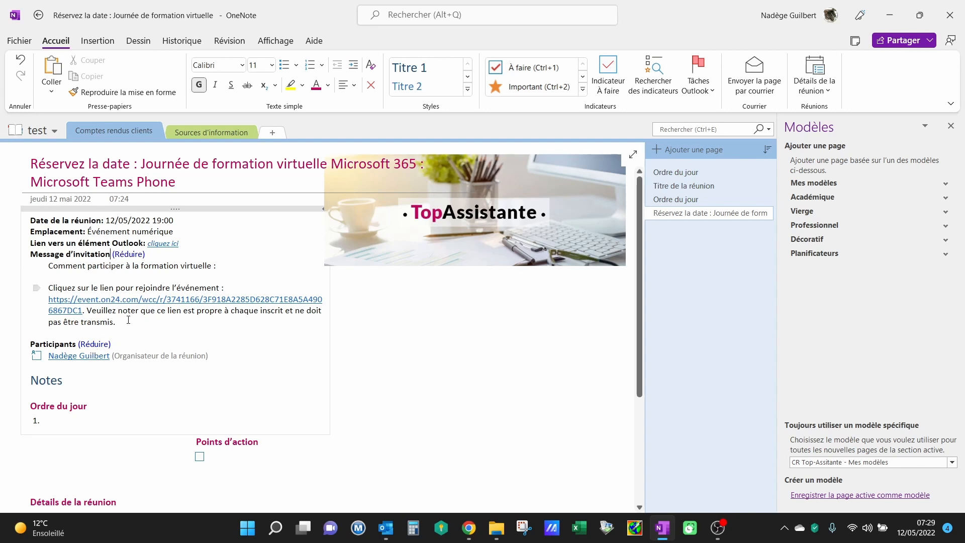
left_click_drag(116, 325, 18, 243)
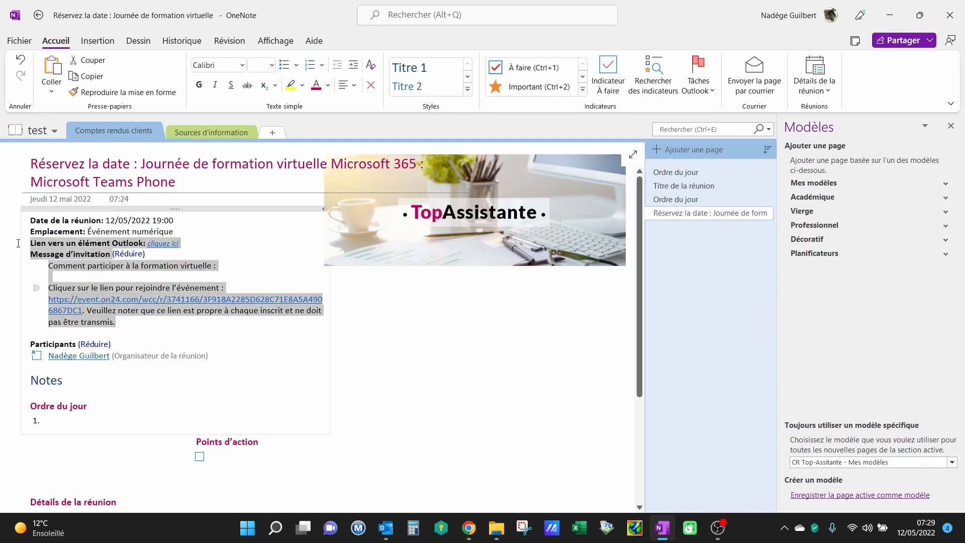
key("Delete")
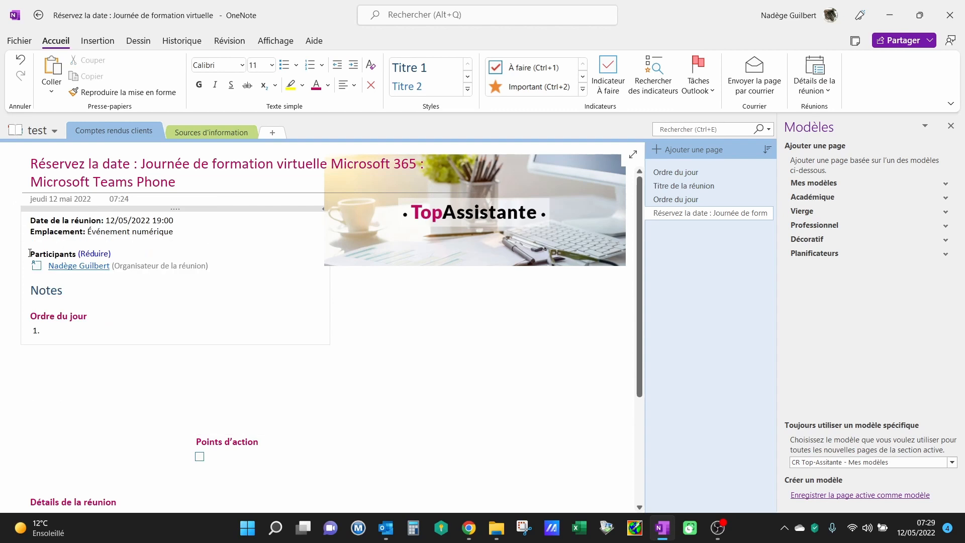
key("BackSpace")
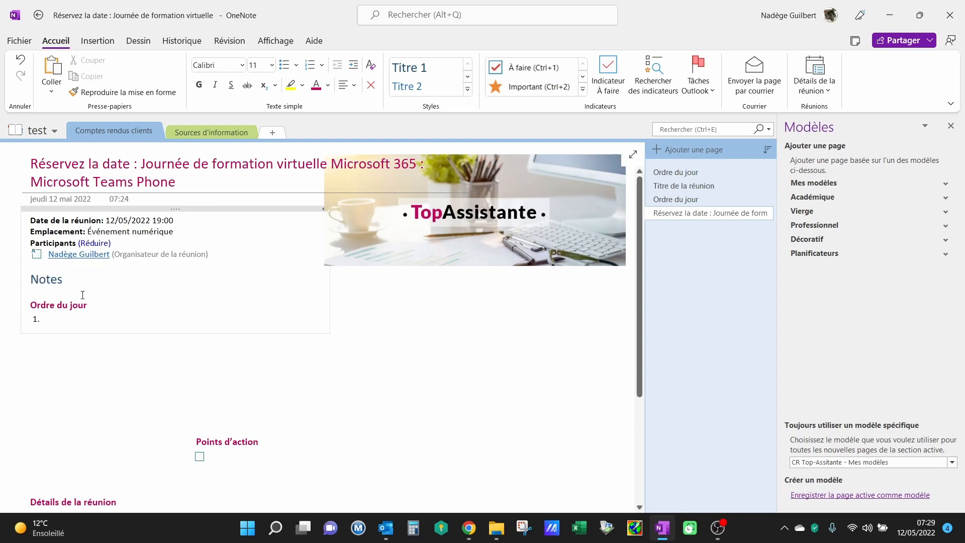
Delete the Notes heading and its empty line above Ordre du jour.
left_click_drag(76, 284, 24, 277)
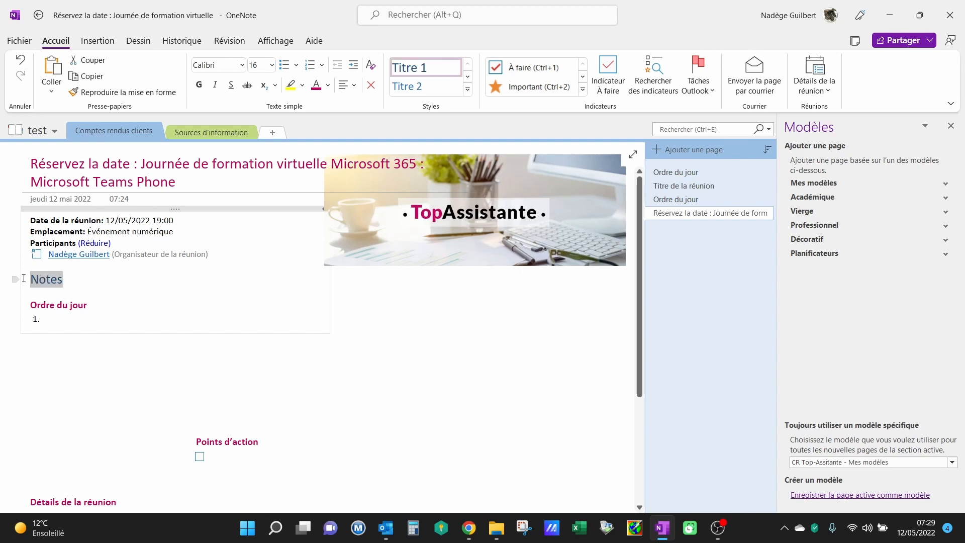
key("Delete")
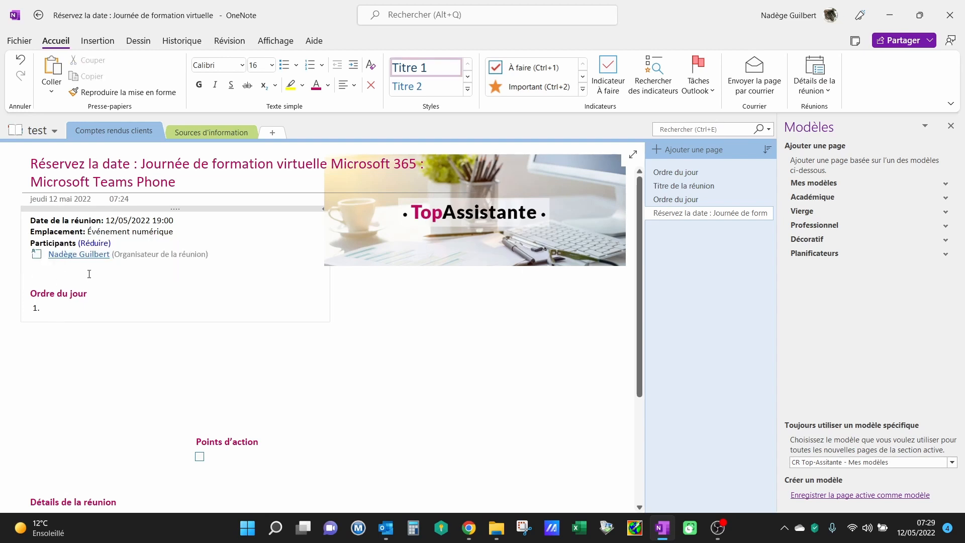
key("BackSpace")
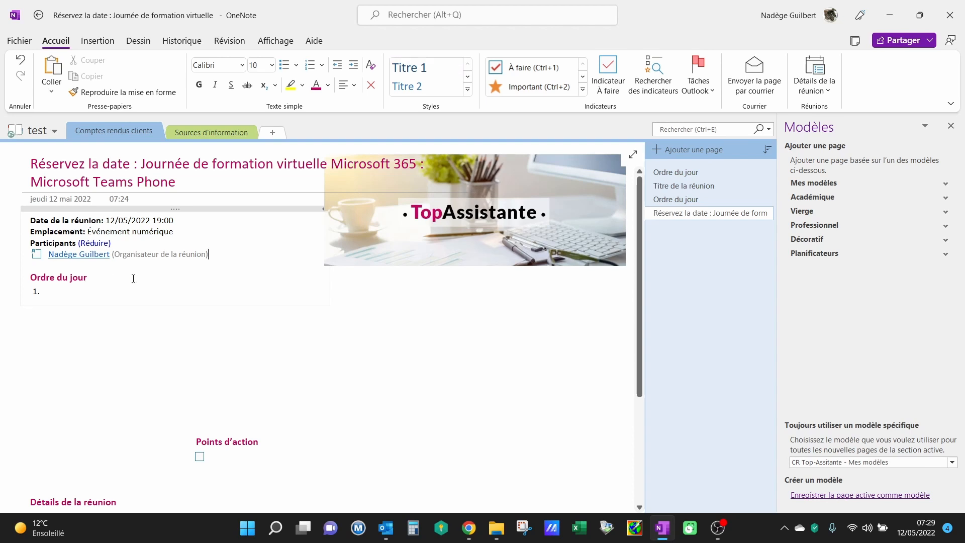
Collapse and expand the Participants list to try it out, leaving it collapsed.
left_click(94, 244)
left_click(94, 246)
mouse_move(60, 260)
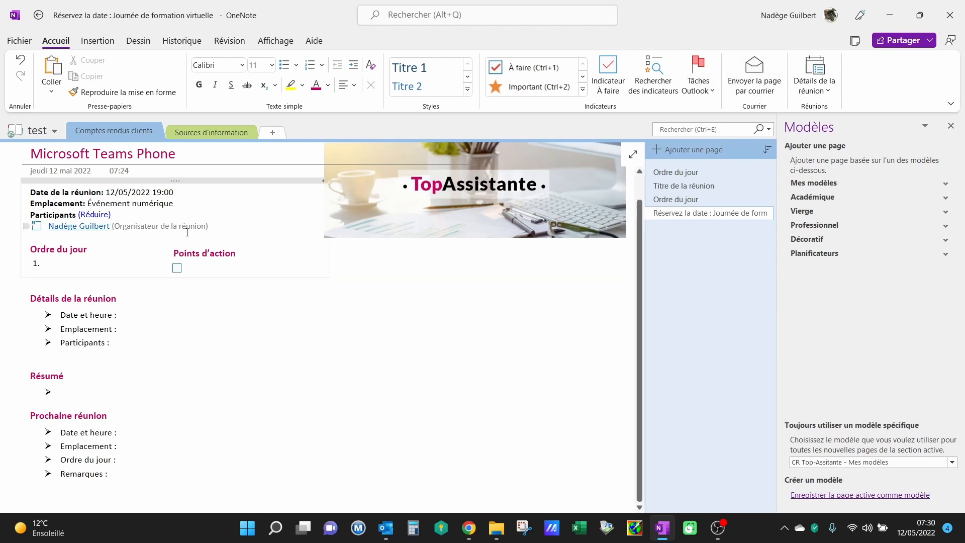
mouse_move(93, 224)
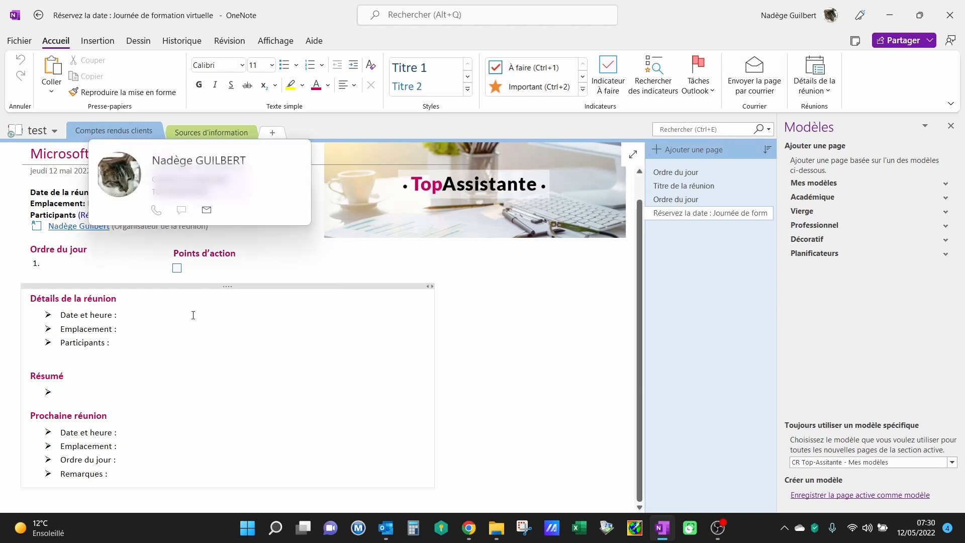
left_click(93, 215)
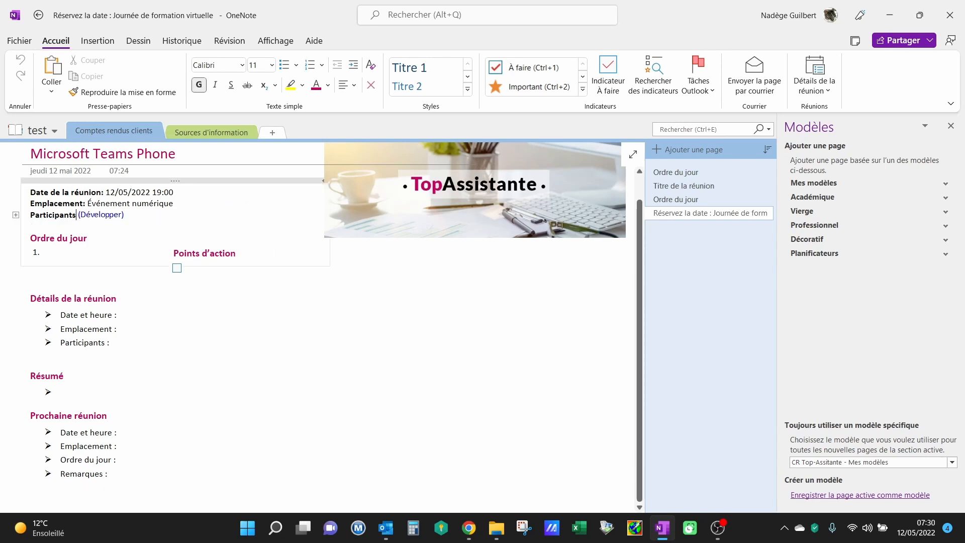
Generate an Outlook email from the page, examine how its image and editable sections are laid out, and discard the draft.
left_click(752, 77)
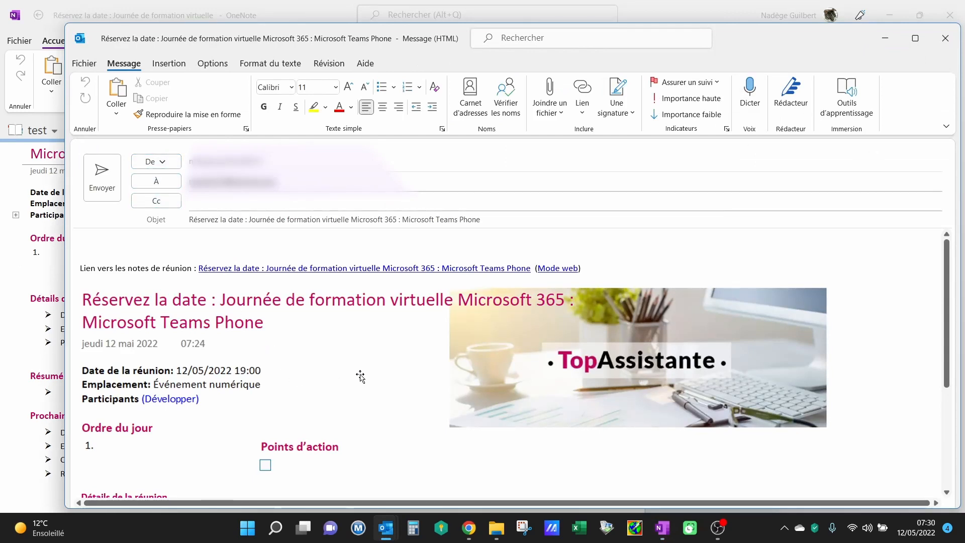
scroll(552, 342, "down", 6)
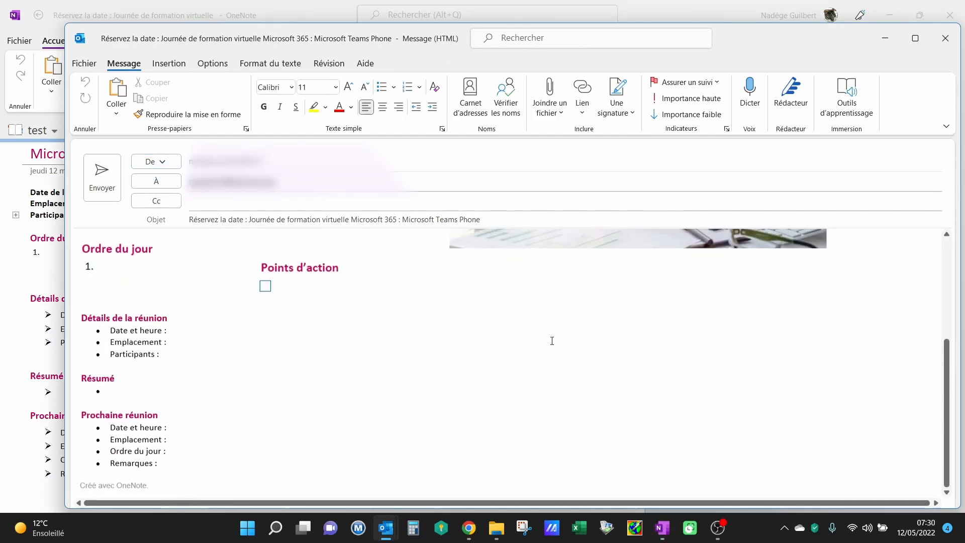
scroll(552, 340, "up", 6)
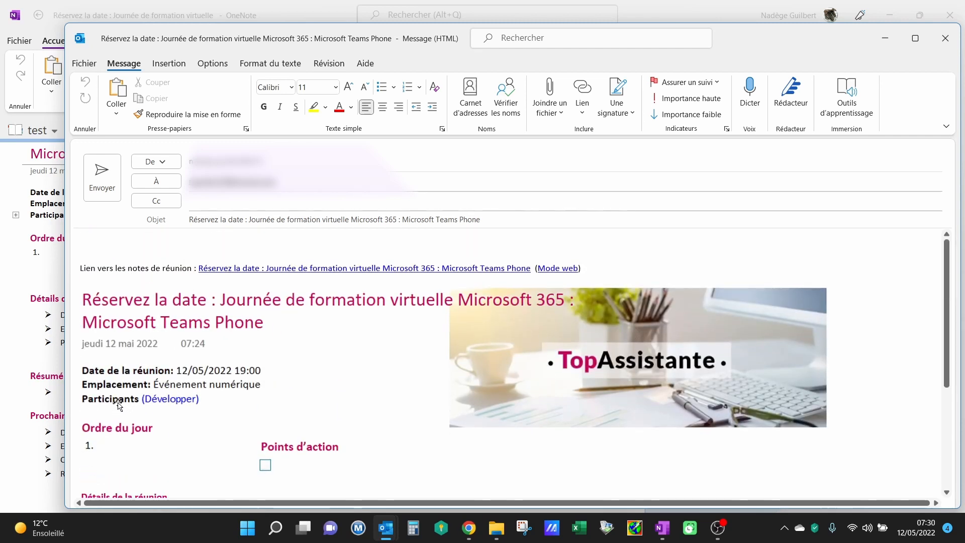
left_click(166, 402)
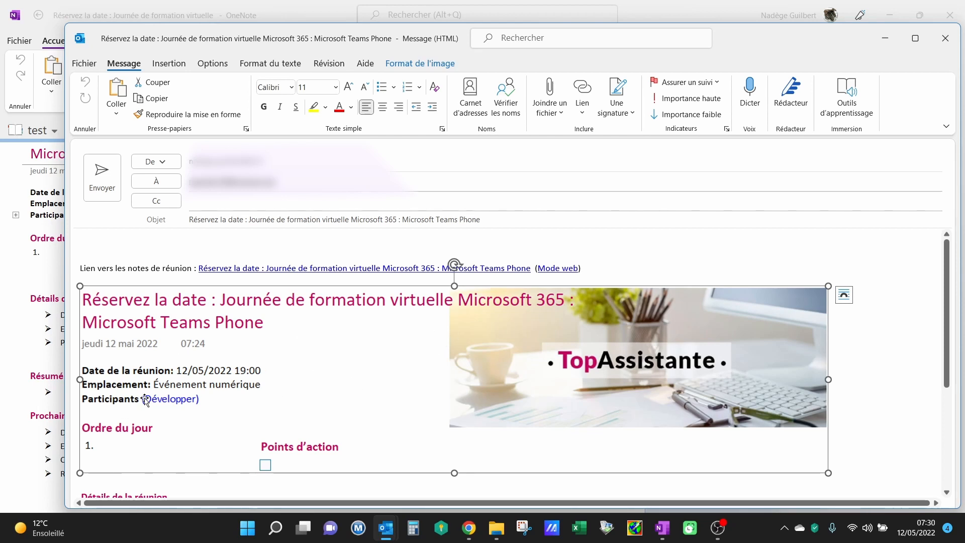
scroll(168, 402, "down", 1)
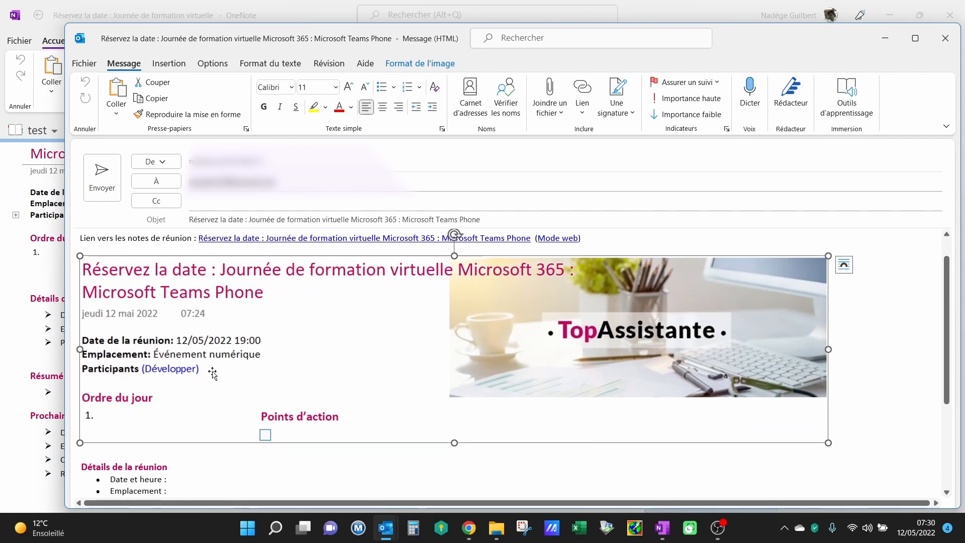
scroll(212, 372, "down", 2)
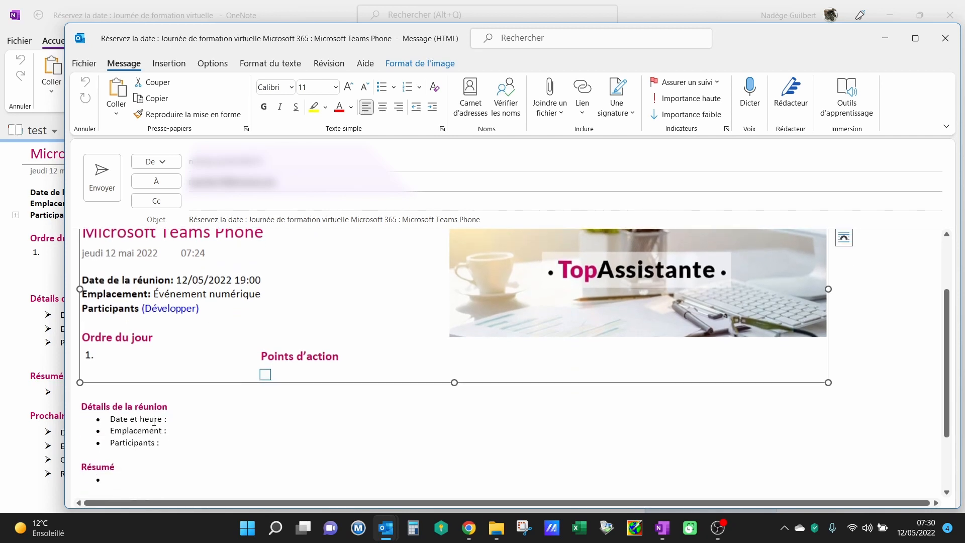
left_click(156, 418)
scroll(191, 422, "down", 3)
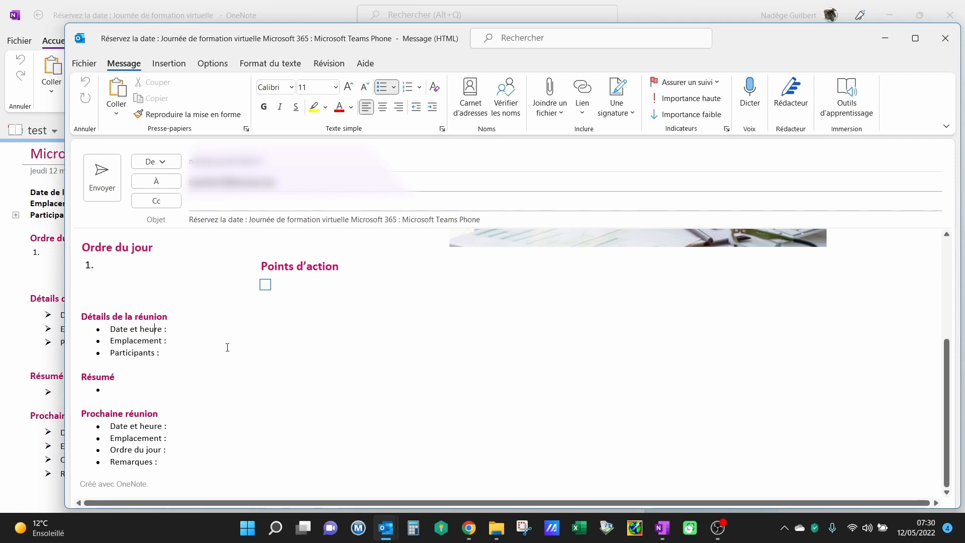
scroll(255, 366, "up", 5)
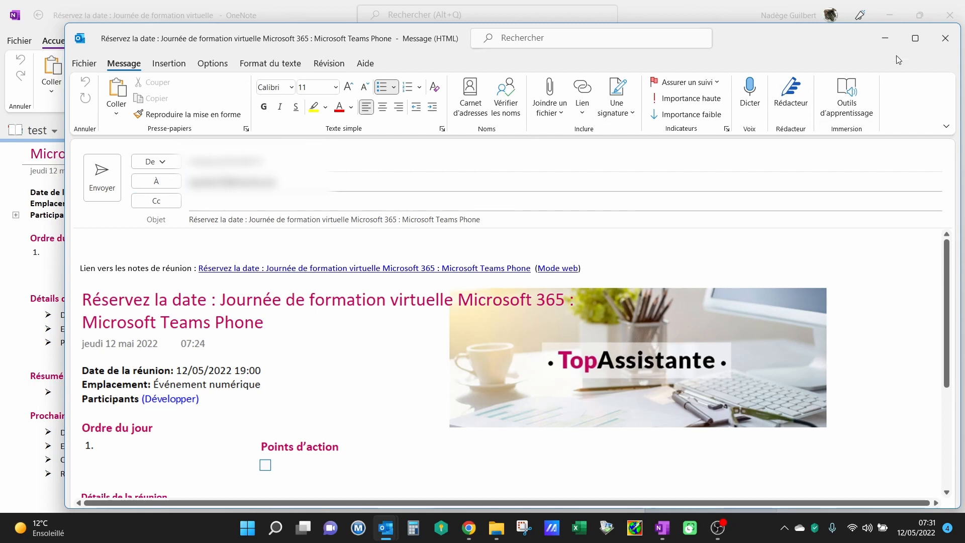
left_click(946, 42)
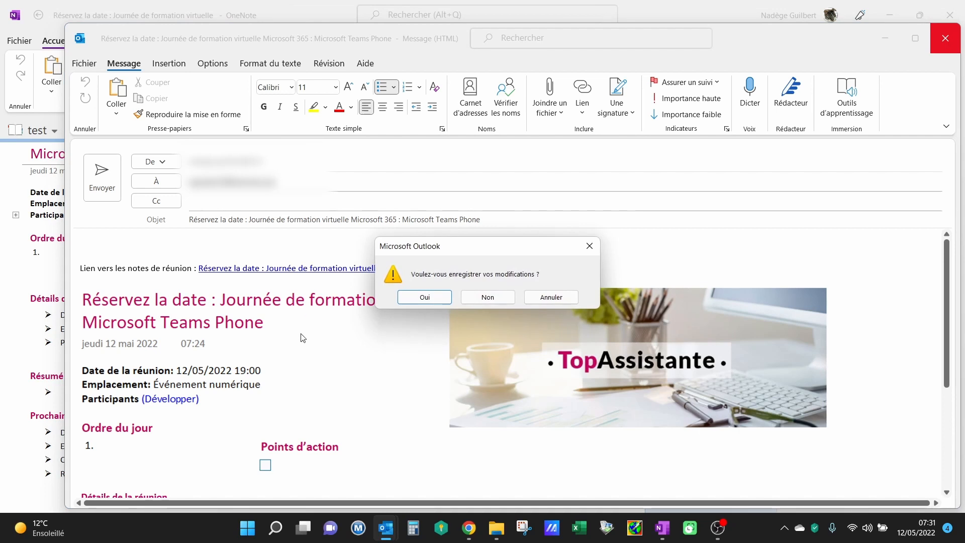
left_click(488, 297)
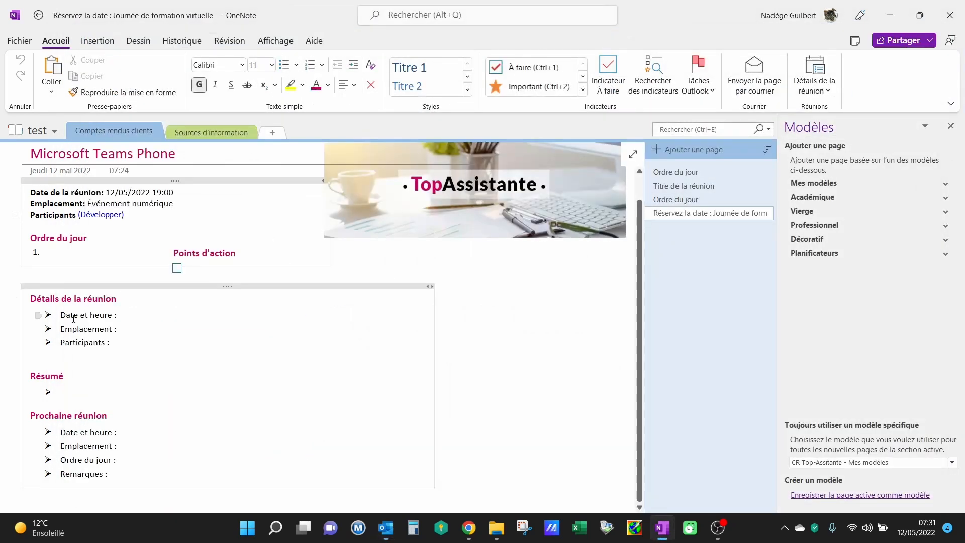
Expand the Participants list, check the page again as an Outlook email, and close that draft without saving.
left_click(101, 217)
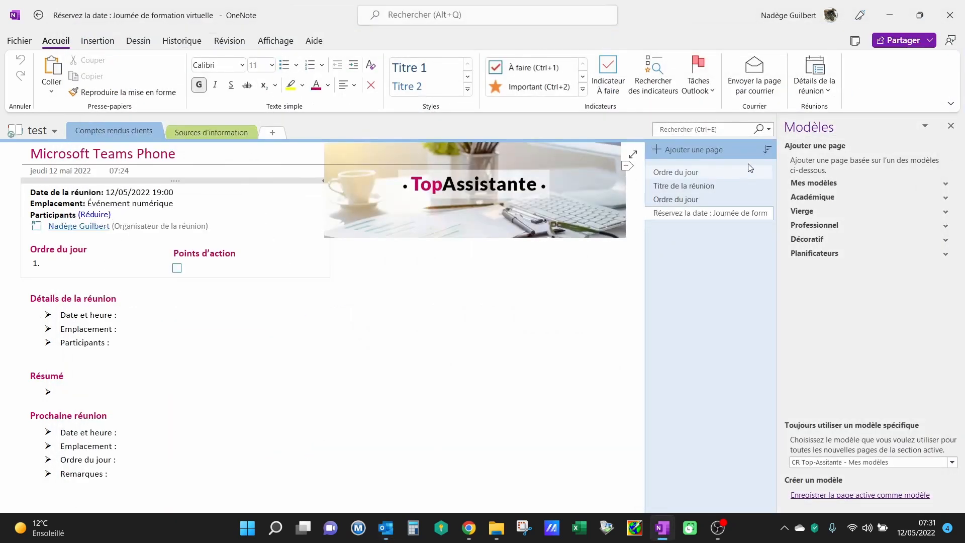
left_click(748, 81)
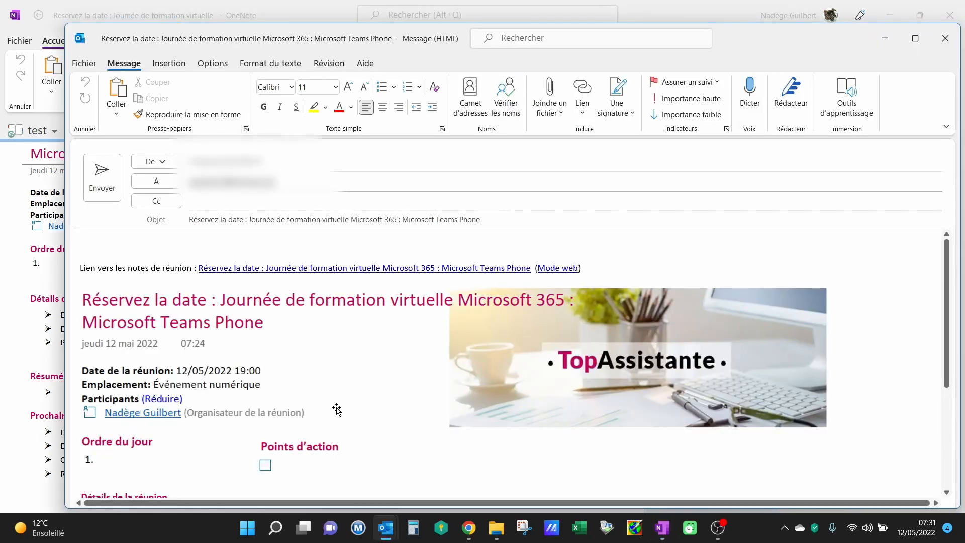
left_click(947, 46)
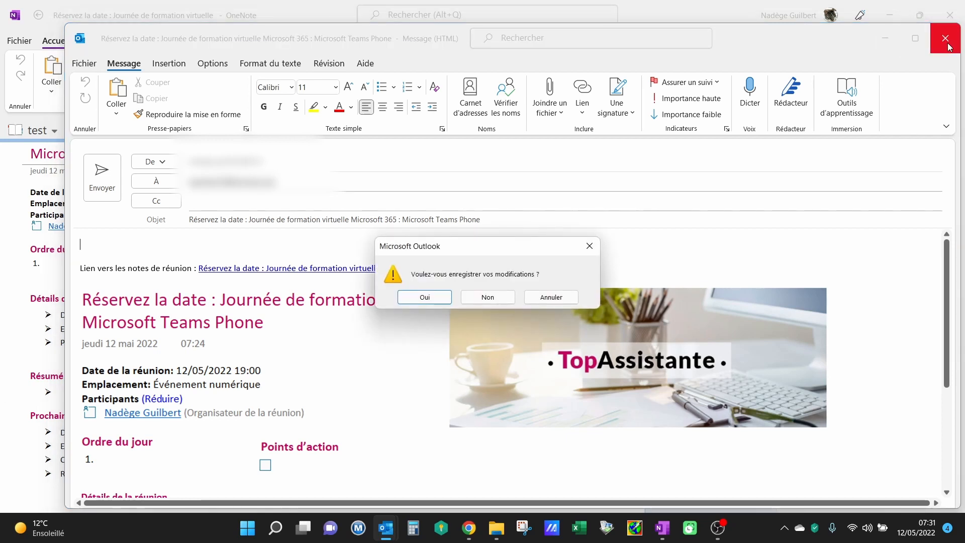
left_click(497, 303)
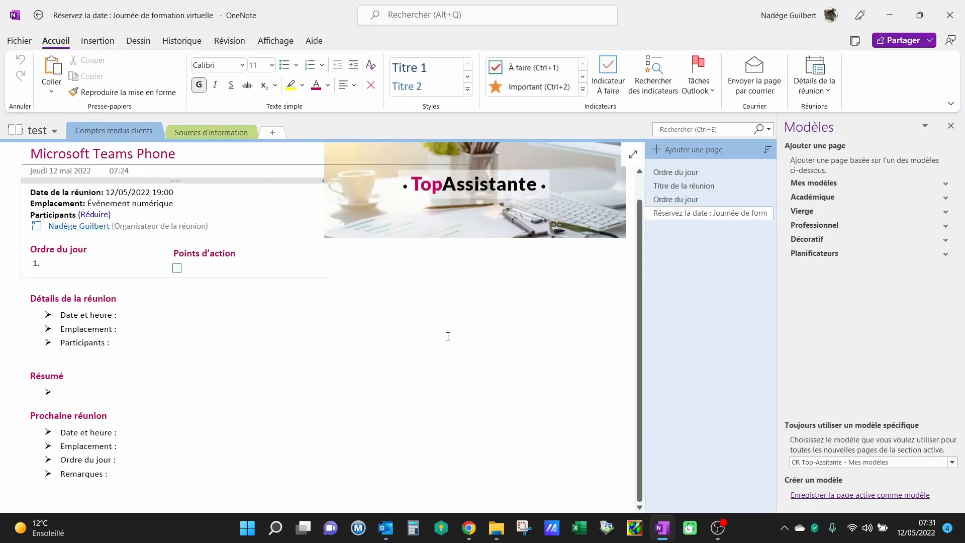
scroll(446, 336, "up", 1)
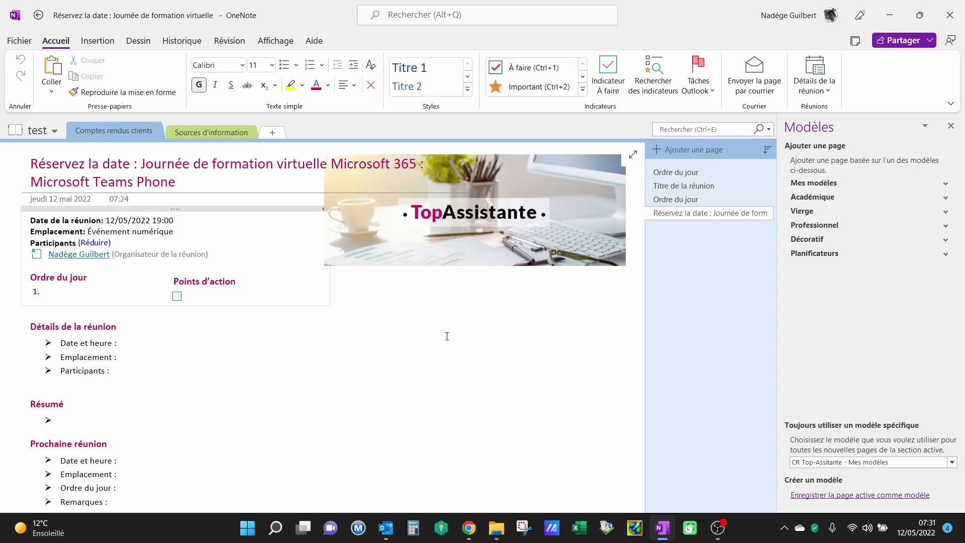